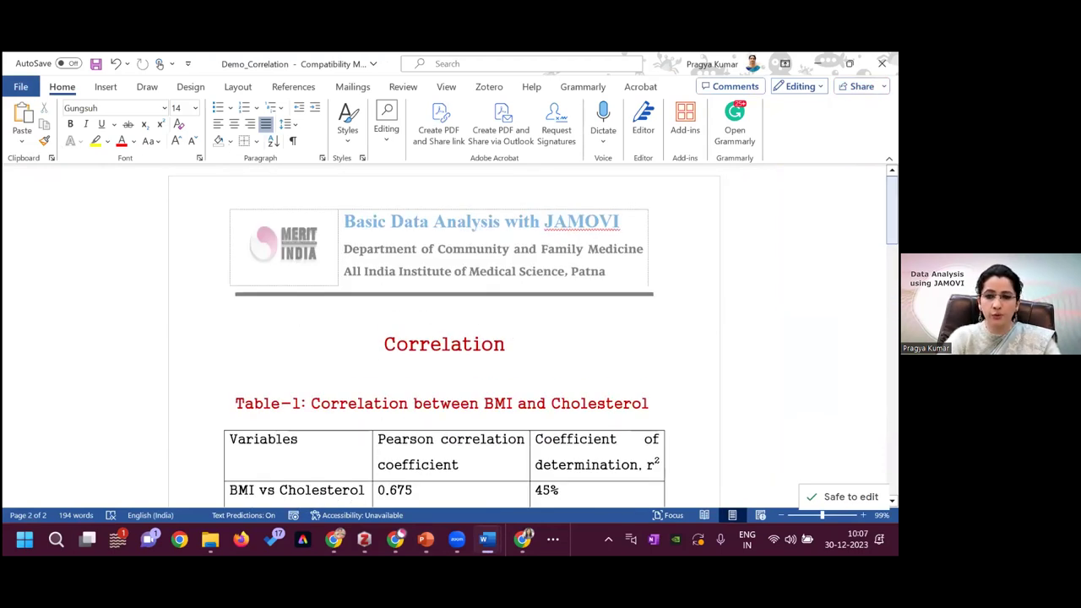
# Step: Read over the BMI and cholesterol correlation table in the Word document and switch to jamovi
pyautogui.scroll(-2, 533, 336)
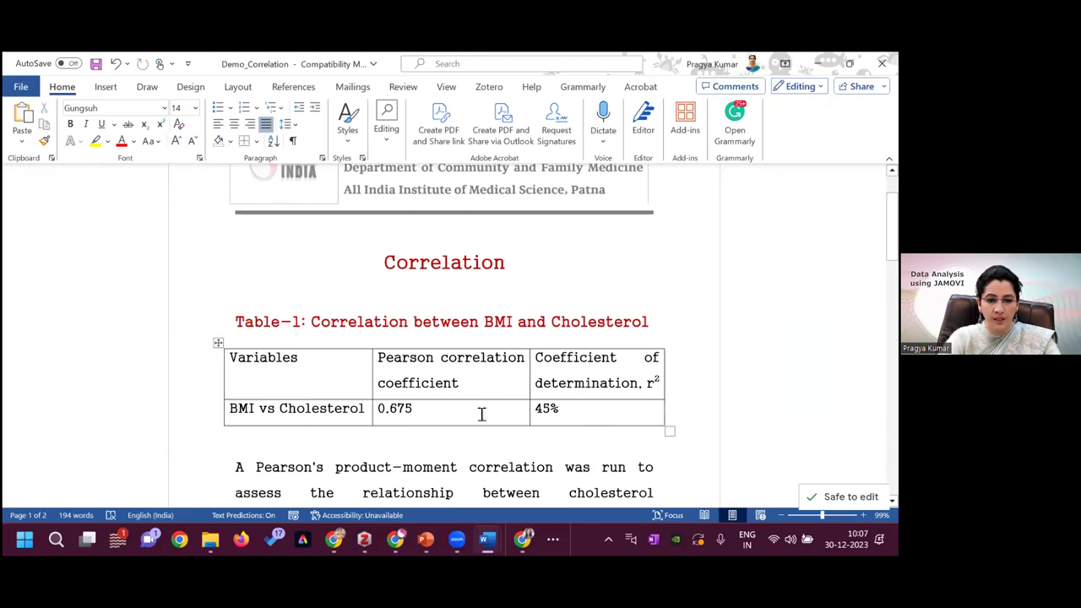
pyautogui.moveTo(456, 541)
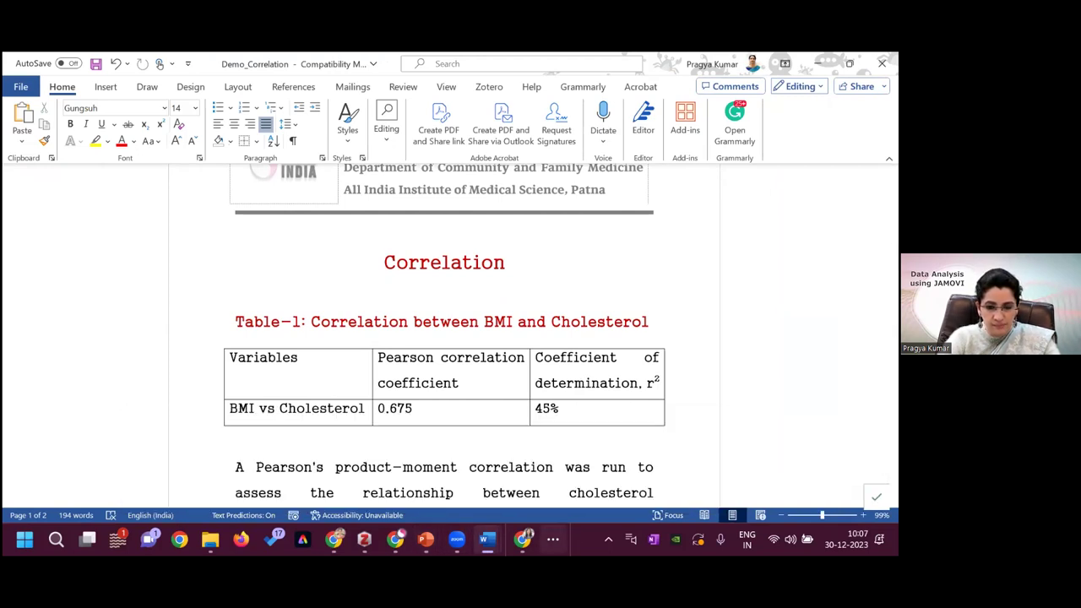
pyautogui.click(553, 541)
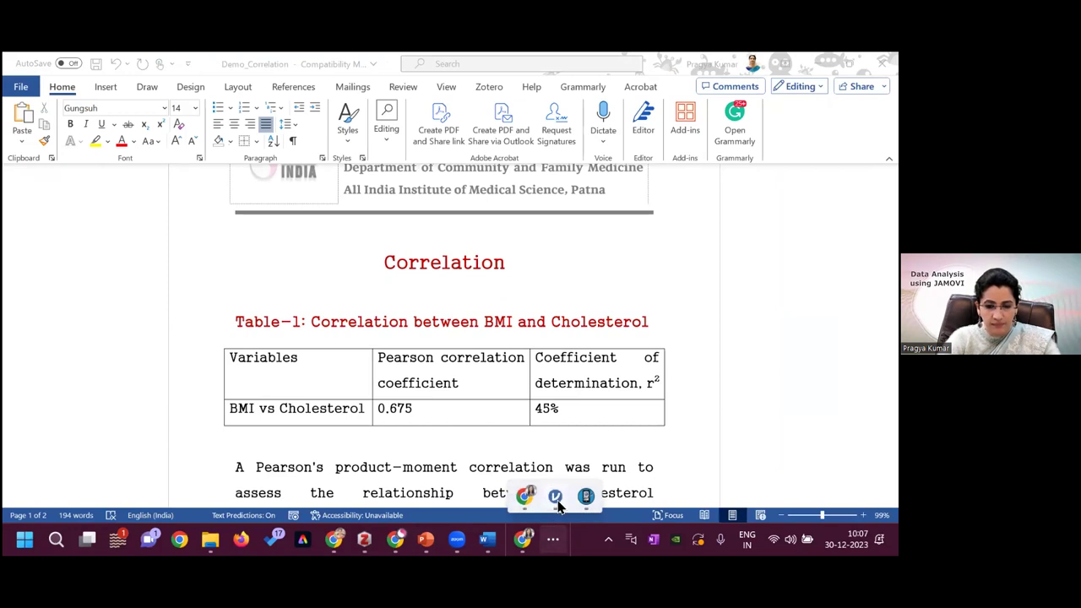
pyautogui.click(556, 507)
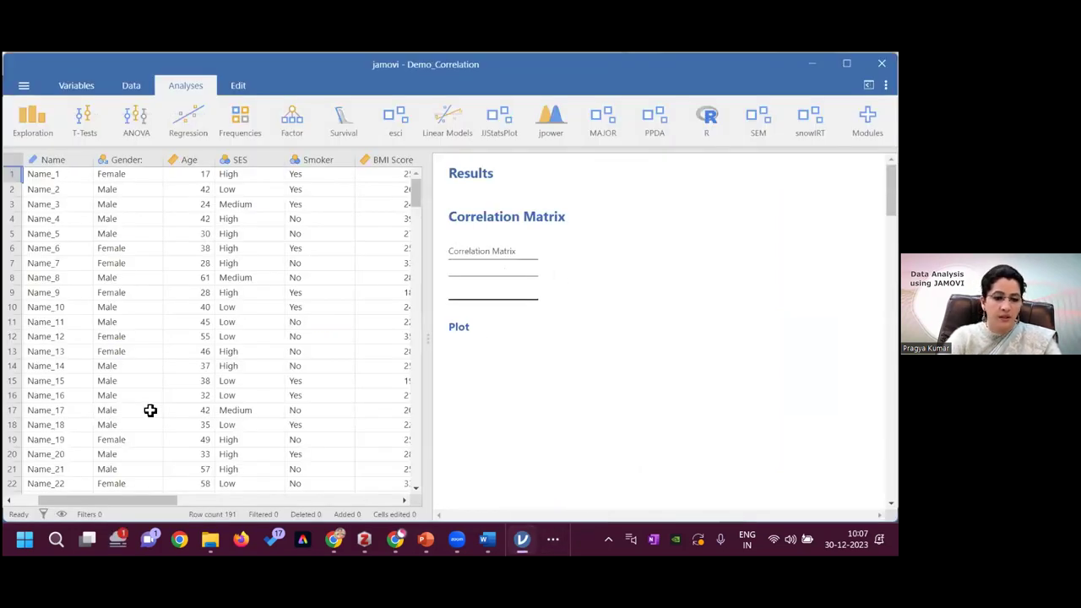
# Step: Look over the variable list and the data sheet of the Demo_Correlation dataset
pyautogui.click(77, 86)
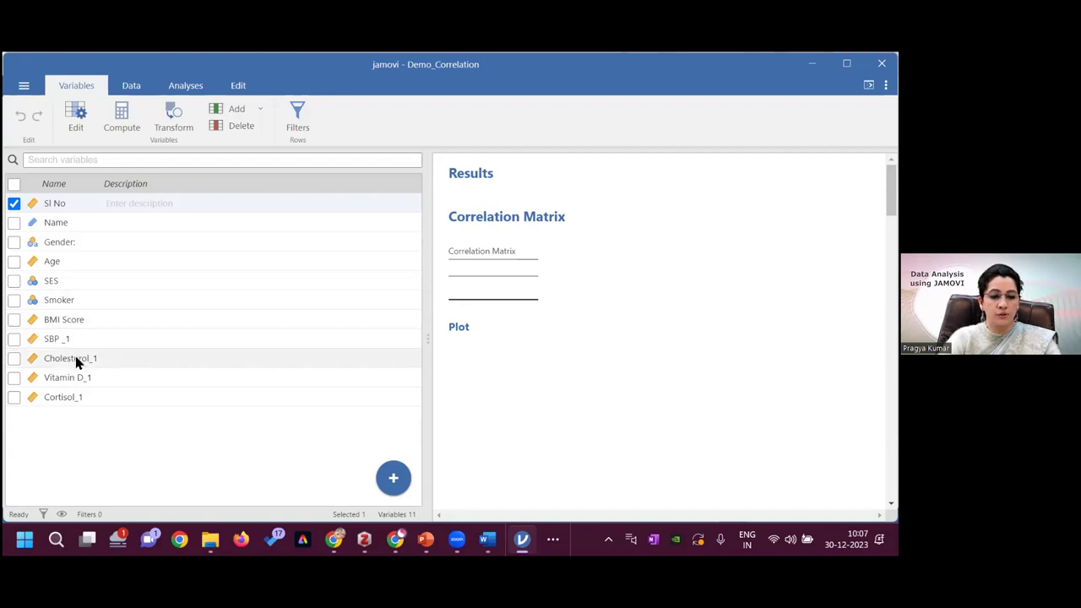
pyautogui.click(181, 88)
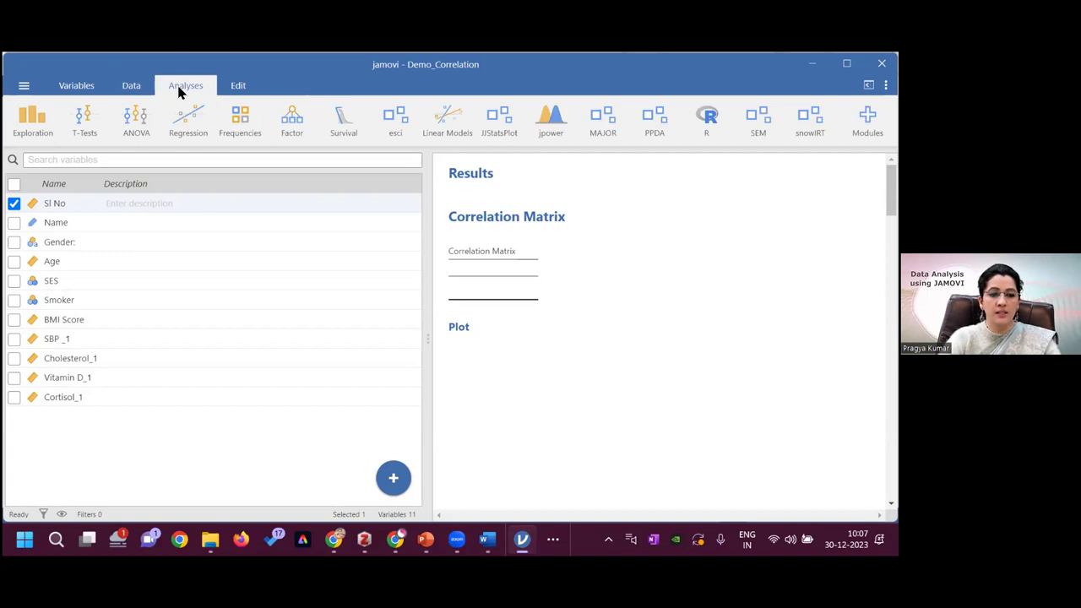
pyautogui.click(132, 91)
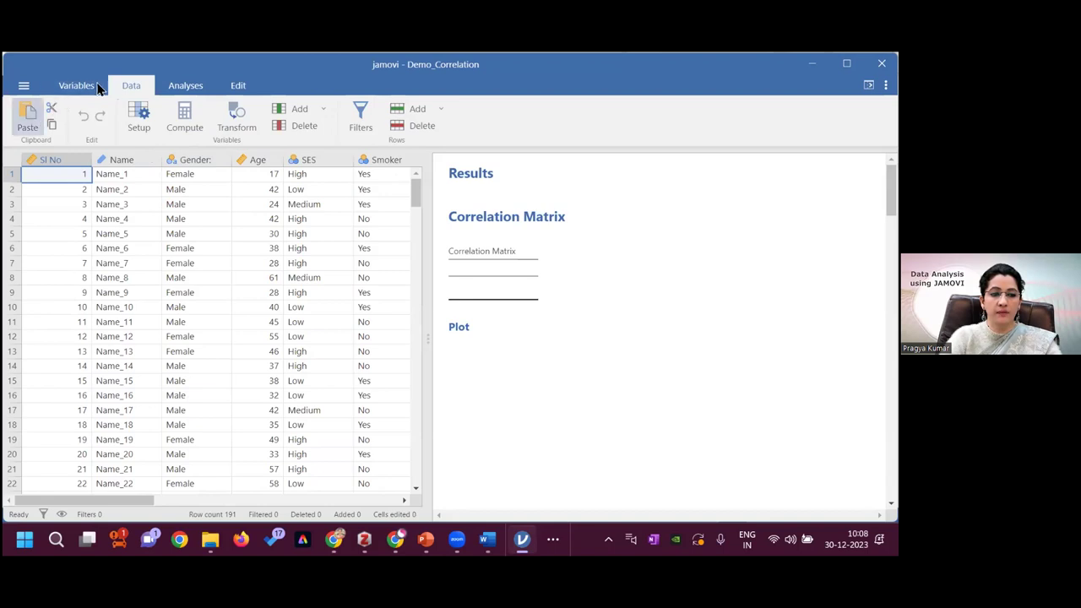
pyautogui.click(184, 84)
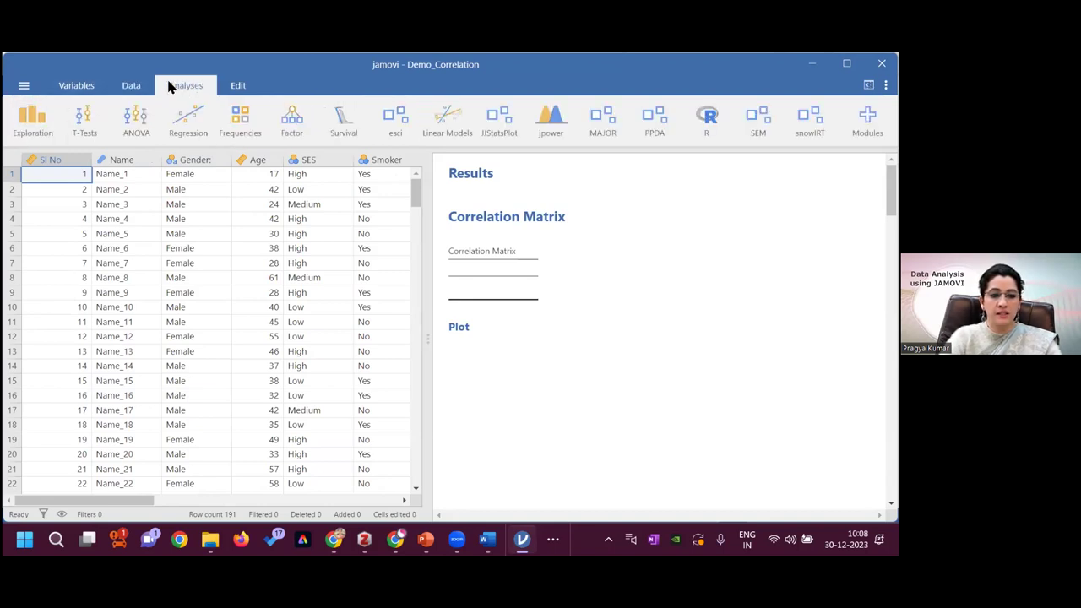
# Step: Start a Descriptives analysis with BMI Score and Cholesterol_1 as its variables
pyautogui.click(19, 135)
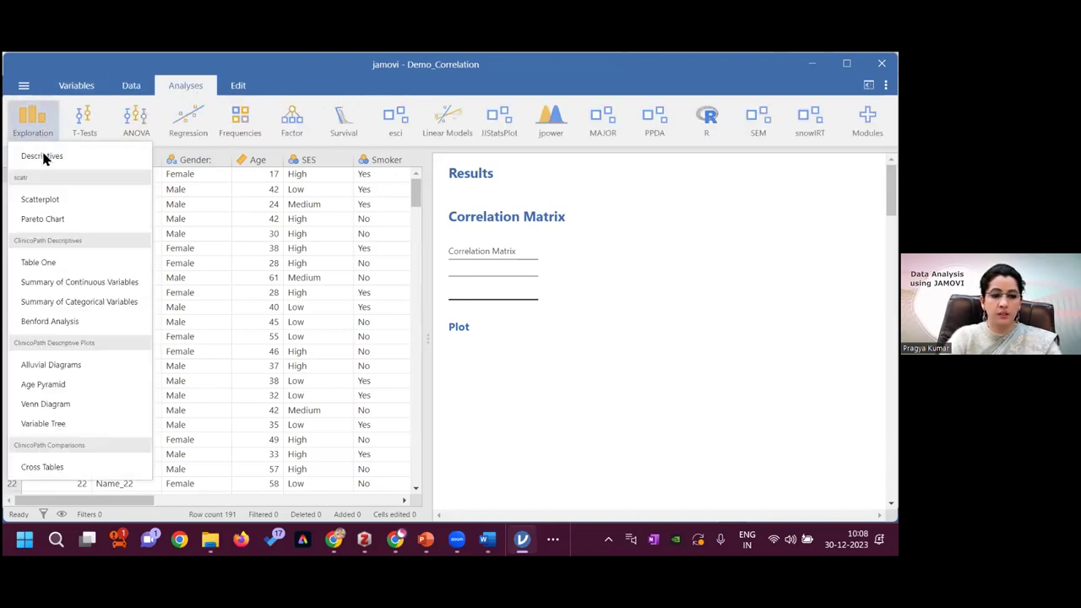
pyautogui.click(42, 156)
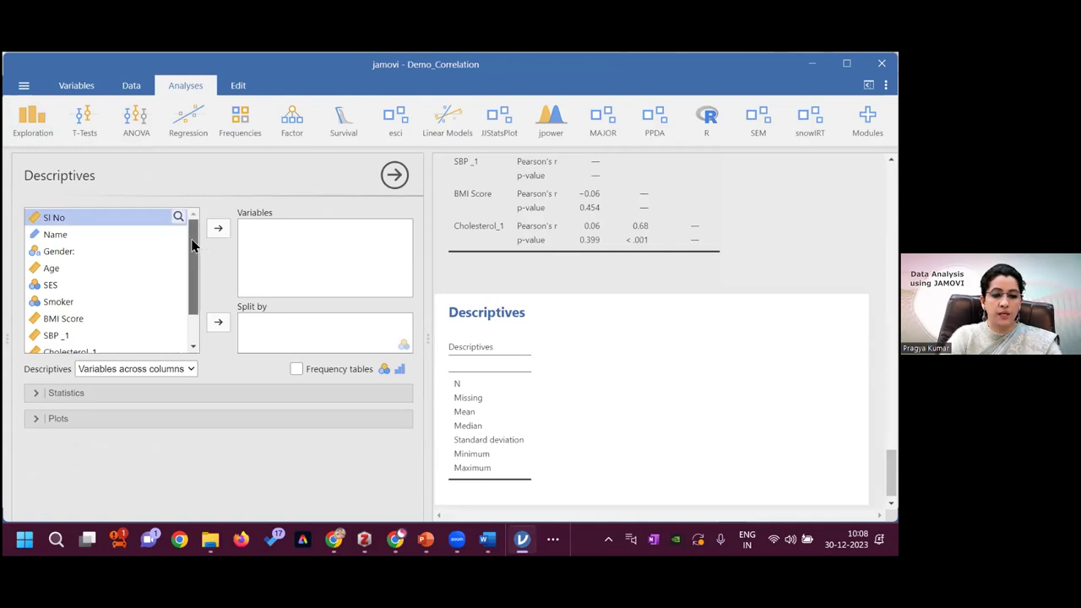
pyautogui.click(71, 322)
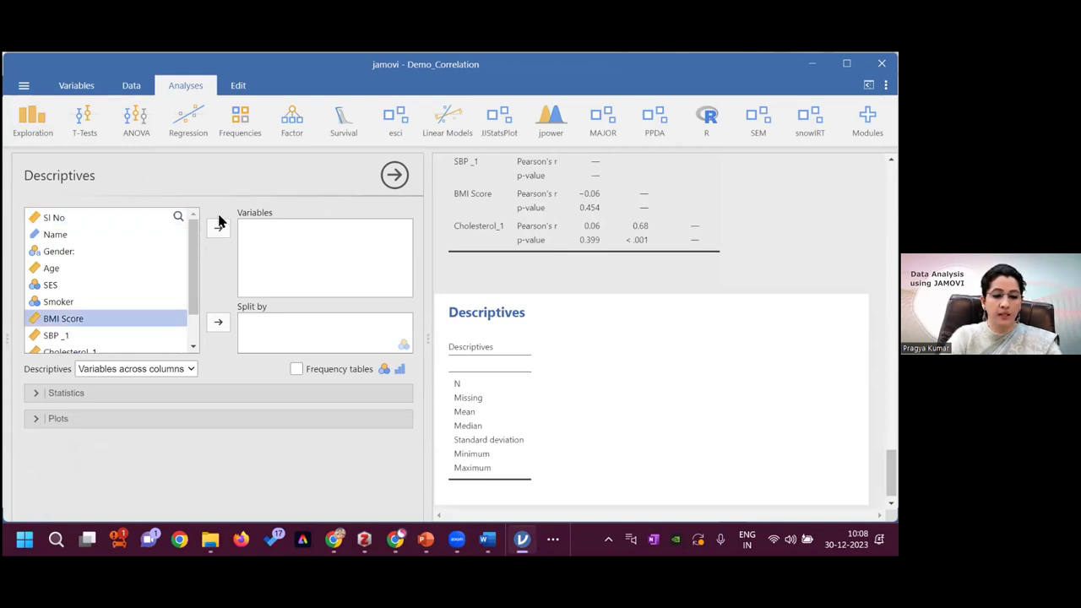
pyautogui.click(218, 228)
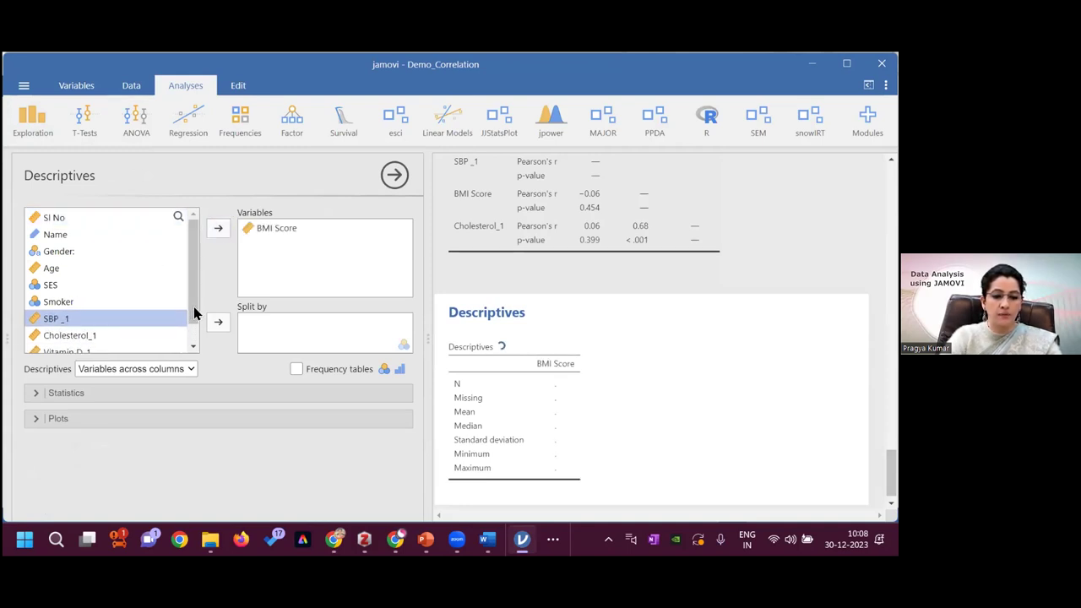
pyautogui.click(107, 337)
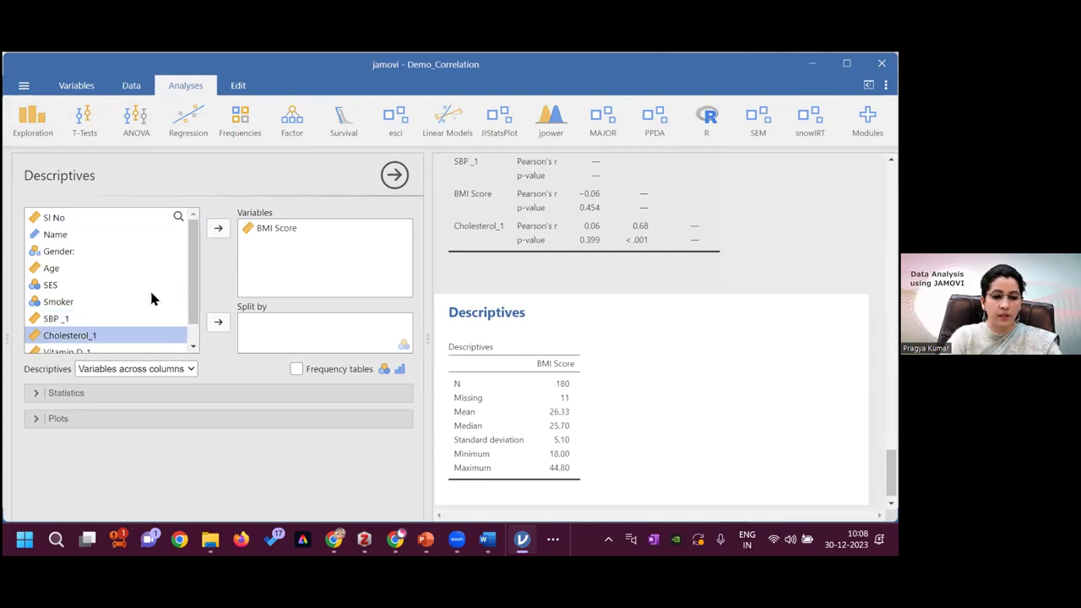
pyautogui.click(218, 228)
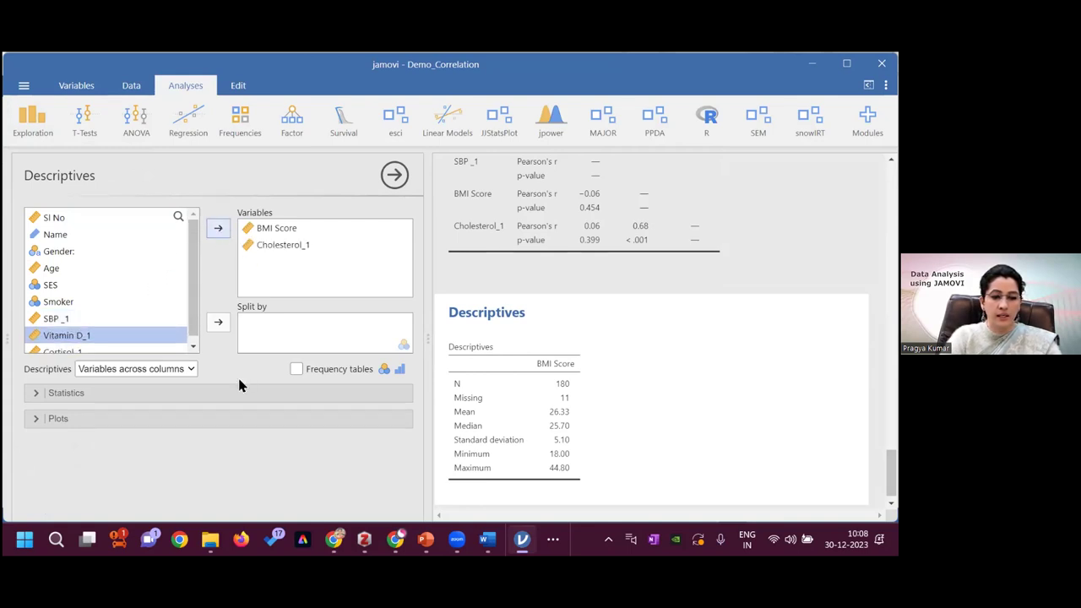
# Step: Add box plots to the Descriptives analysis and examine the BMI Score and Cholesterol_1 plots for outliers
pyautogui.click(139, 420)
pyautogui.click(183, 467)
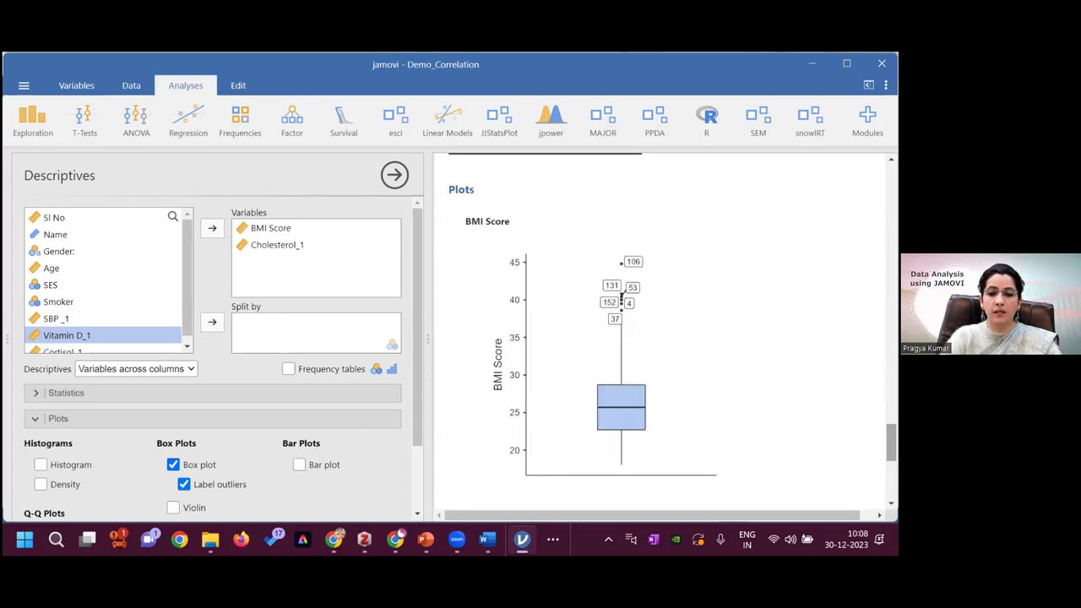
pyautogui.scroll(-3, 664, 338)
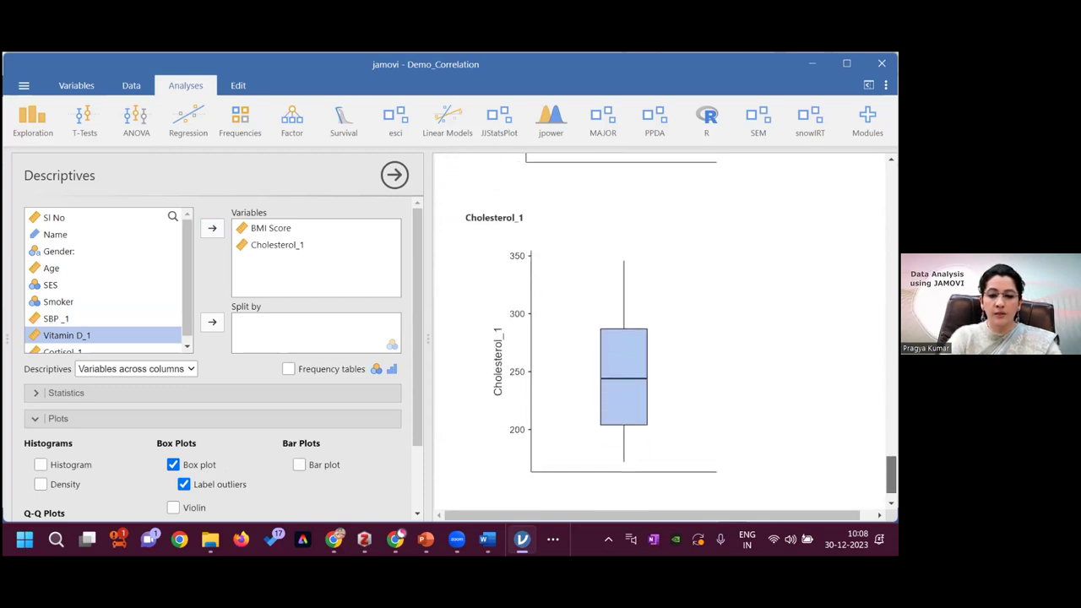
pyautogui.scroll(-2, 651, 237)
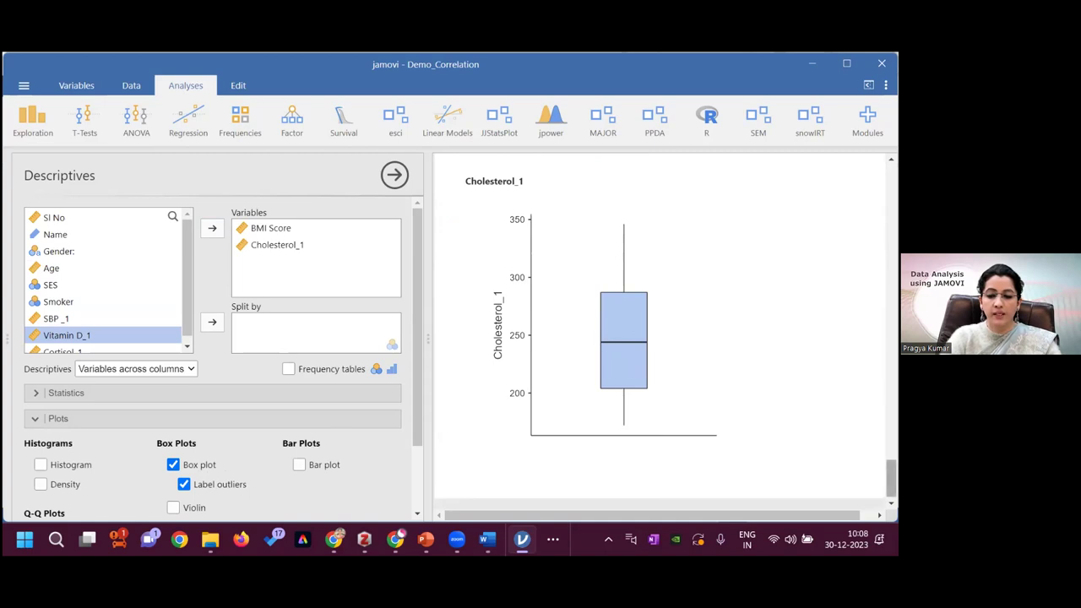
pyautogui.moveTo(891, 481); pyautogui.dragTo(891, 440)
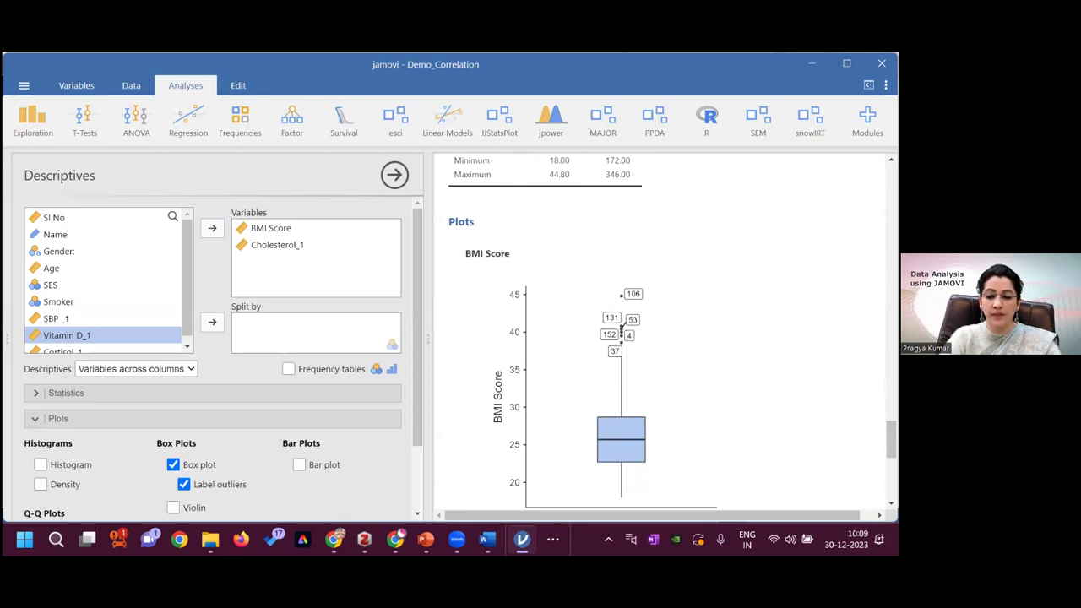
pyautogui.scroll(-1, 621, 274)
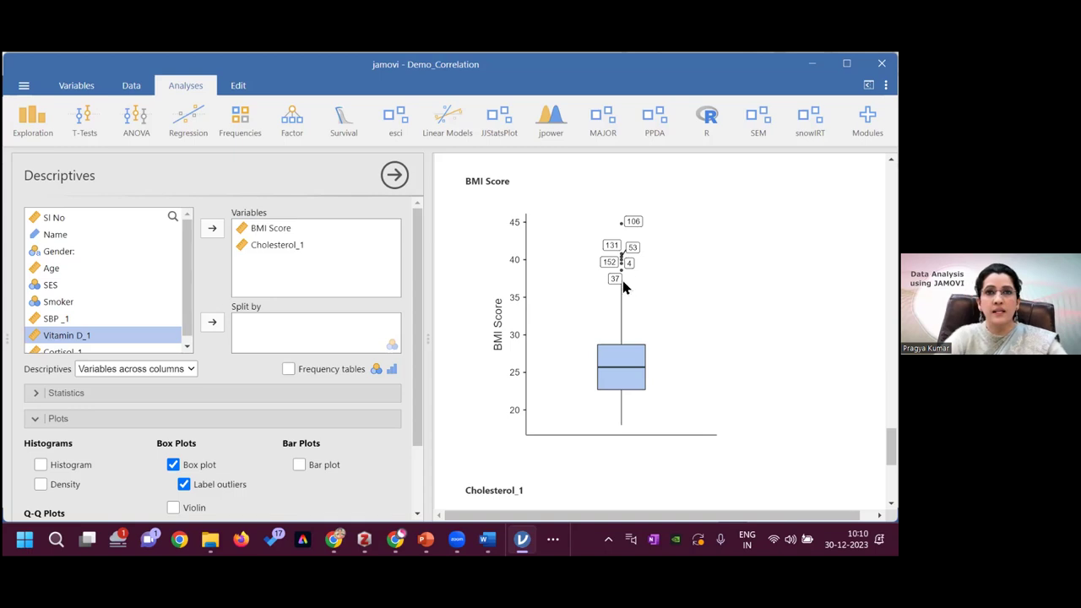
# Step: Select row 4 in the data sheet and check the BMI Score of this outlier
pyautogui.click(131, 87)
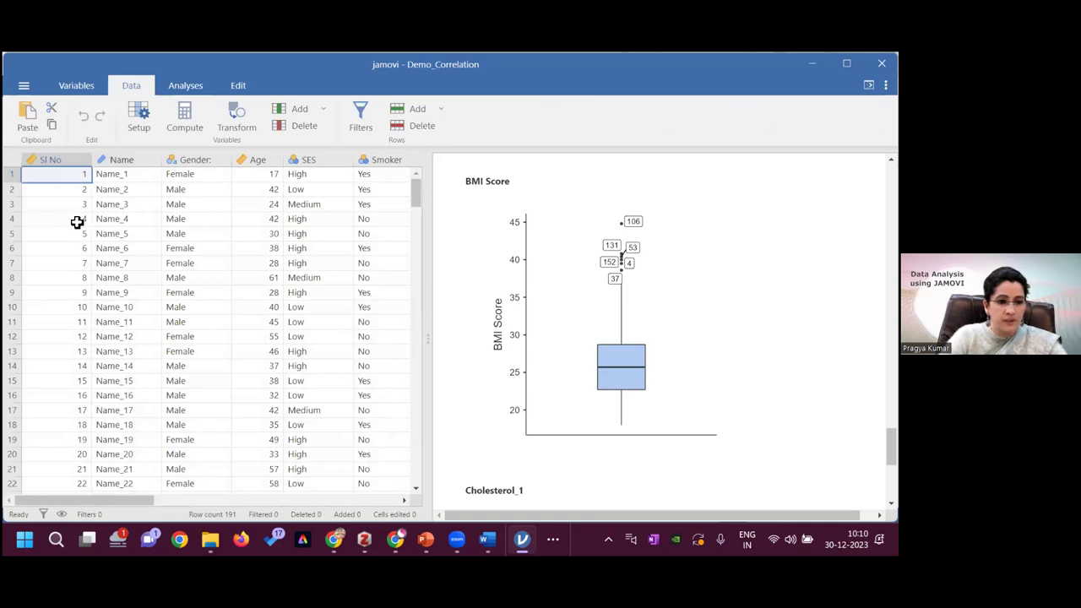
pyautogui.click(25, 224)
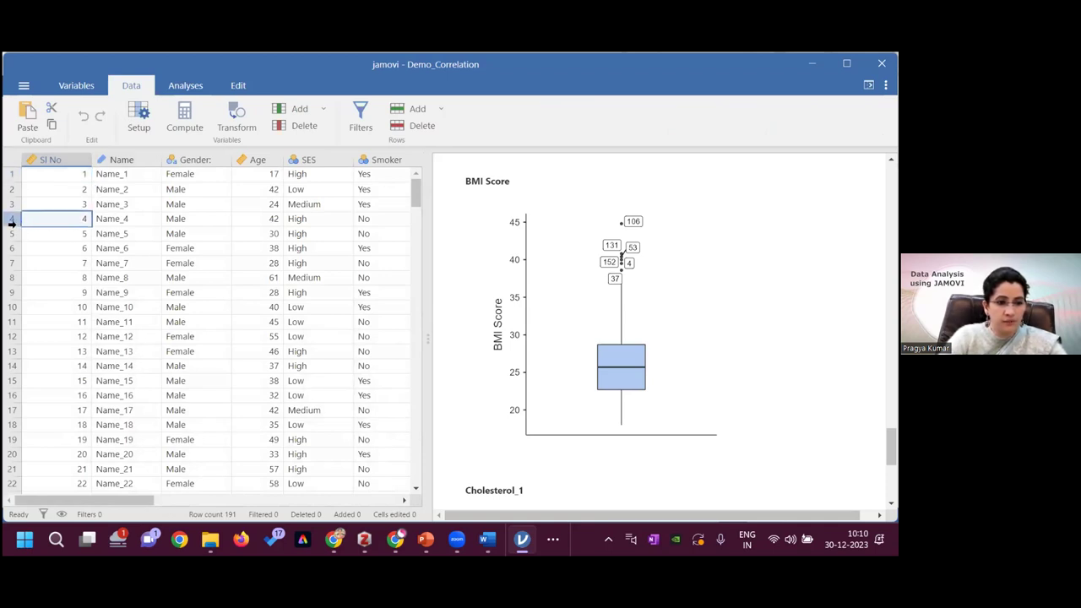
pyautogui.click(12, 218)
pyautogui.moveTo(124, 507); pyautogui.dragTo(188, 505)
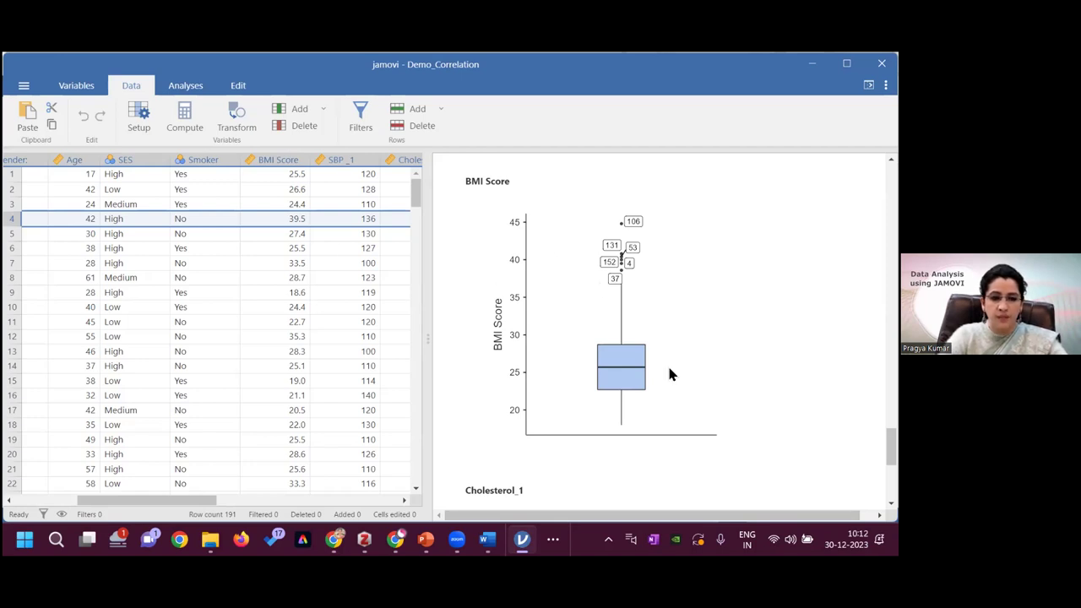
# Step: Reopen the Descriptives analysis, add Q-Q plots, and examine them for BMI Score and Cholesterol_1
pyautogui.click(179, 88)
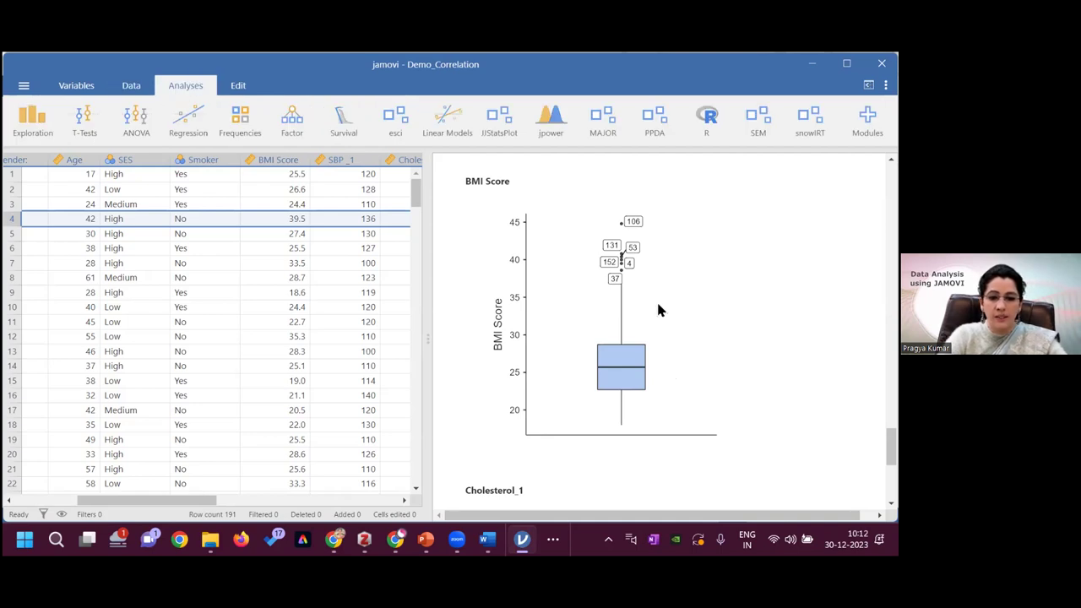
pyautogui.click(615, 313)
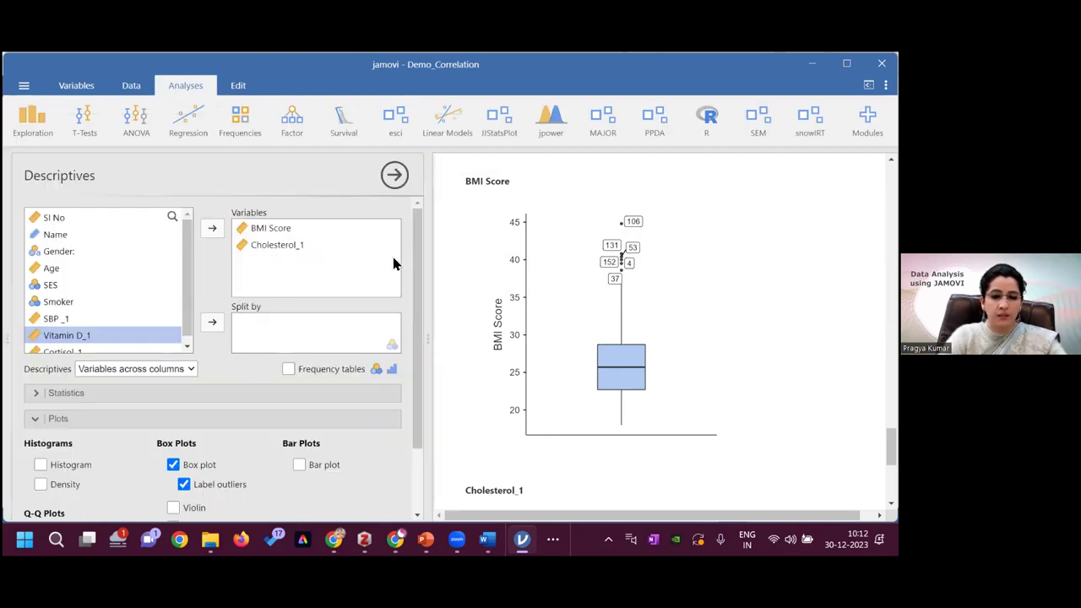
pyautogui.moveTo(420, 297); pyautogui.dragTo(417, 332)
pyautogui.scroll(-1, 415, 332)
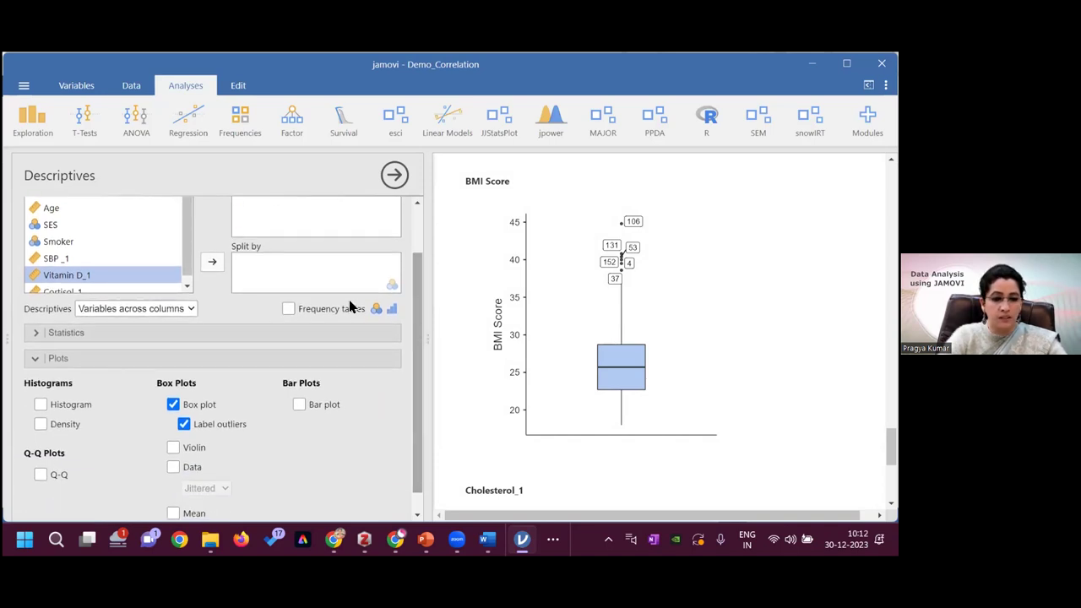
pyautogui.click(40, 474)
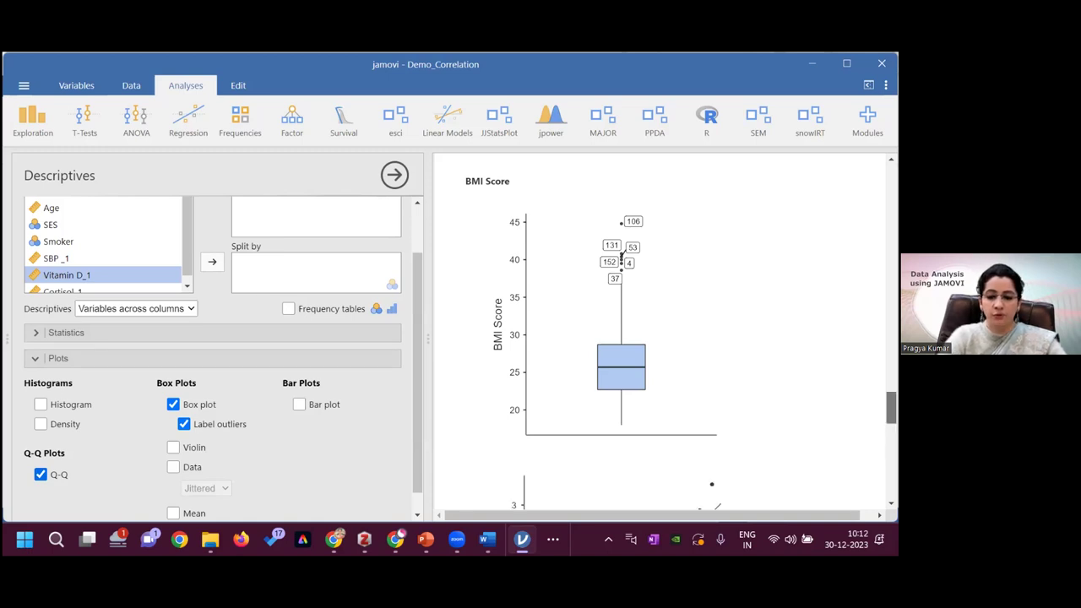
pyautogui.scroll(-3, 891, 408)
pyautogui.scroll(-10, 664, 333)
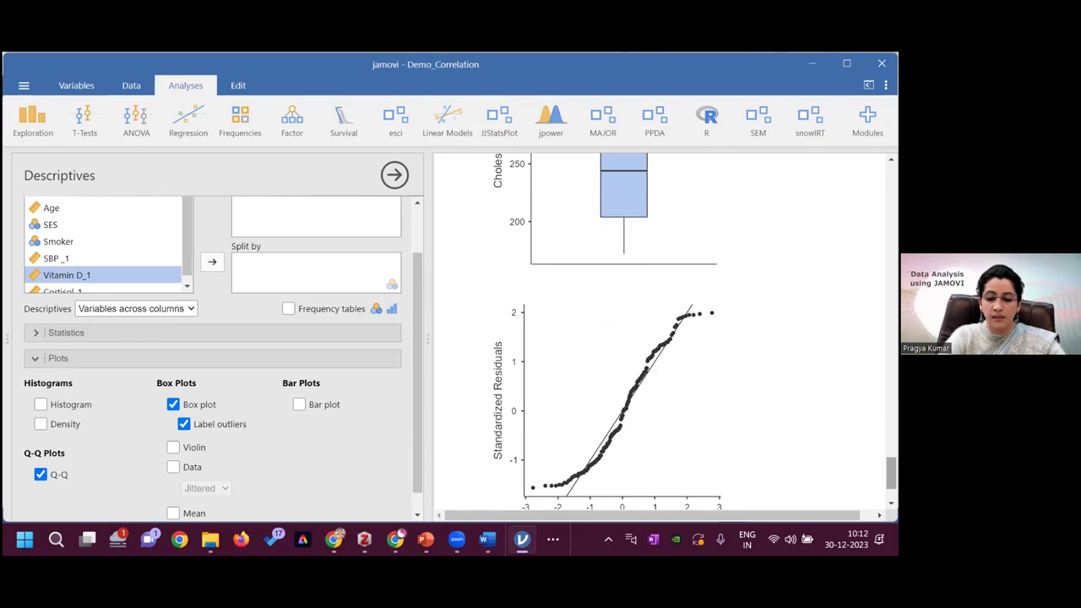
# Step: Reopen the existing Correlation Matrix analysis of SBP _1, BMI Score and Cholesterol_1 and remove all three variables from it
pyautogui.scroll(10, 659, 334)
pyautogui.scroll(10, 676, 370)
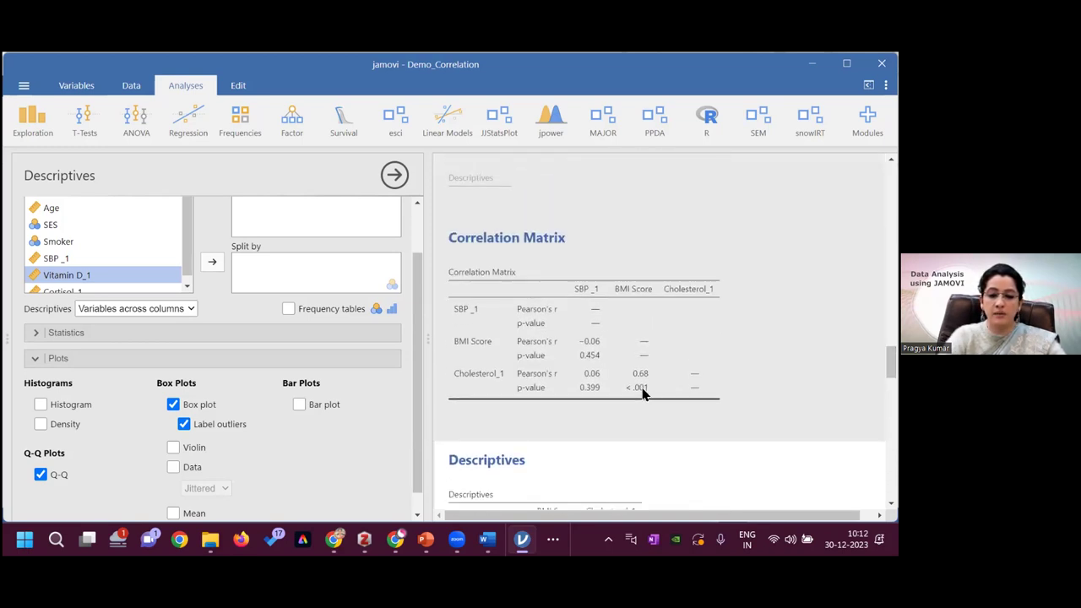
pyautogui.click(642, 391)
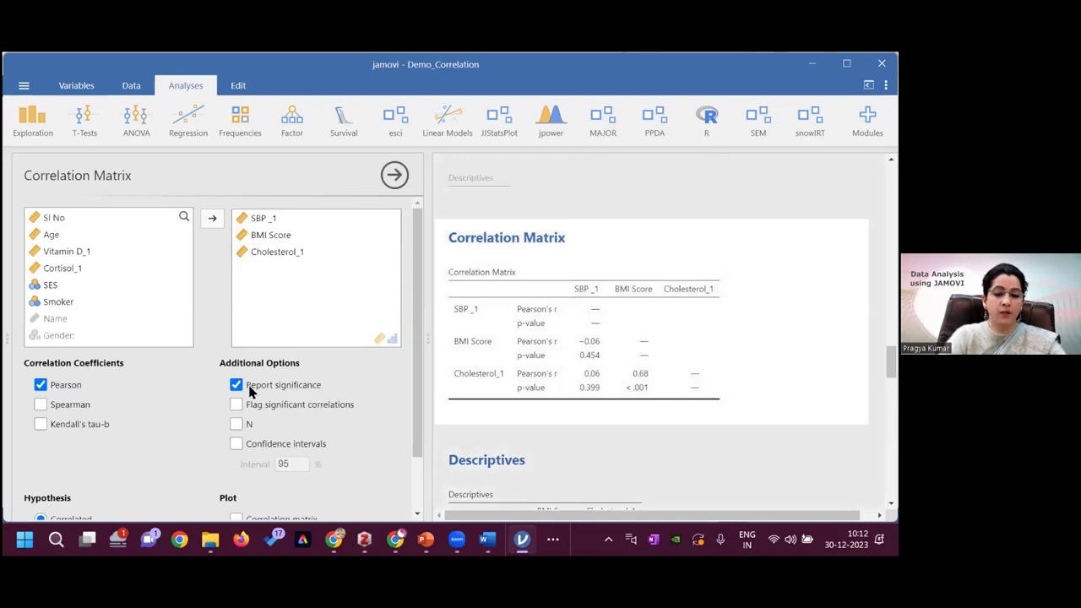
pyautogui.click(264, 218)
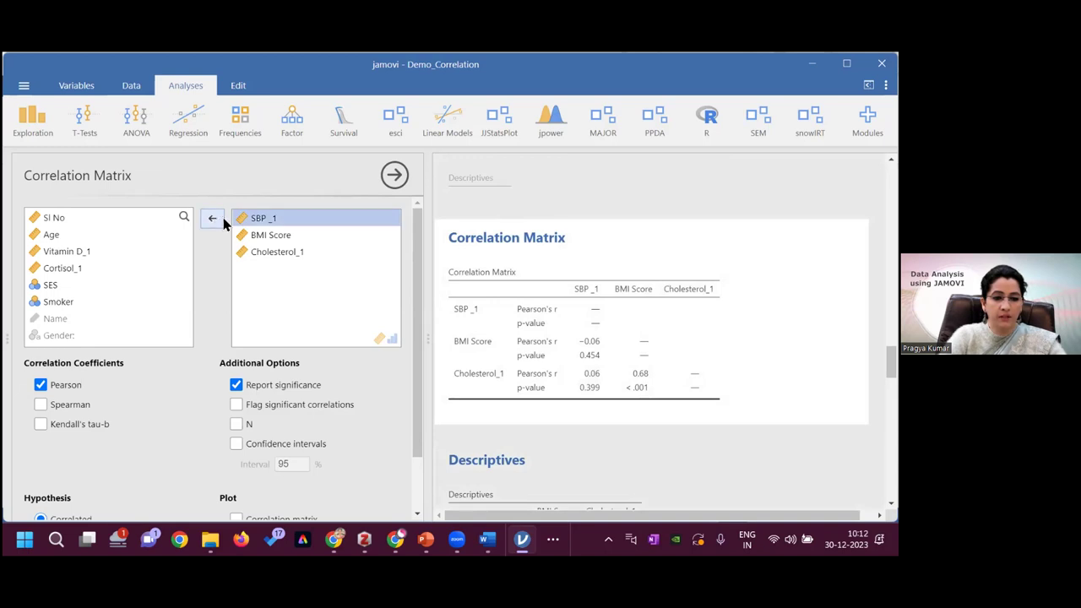
pyautogui.click(212, 218)
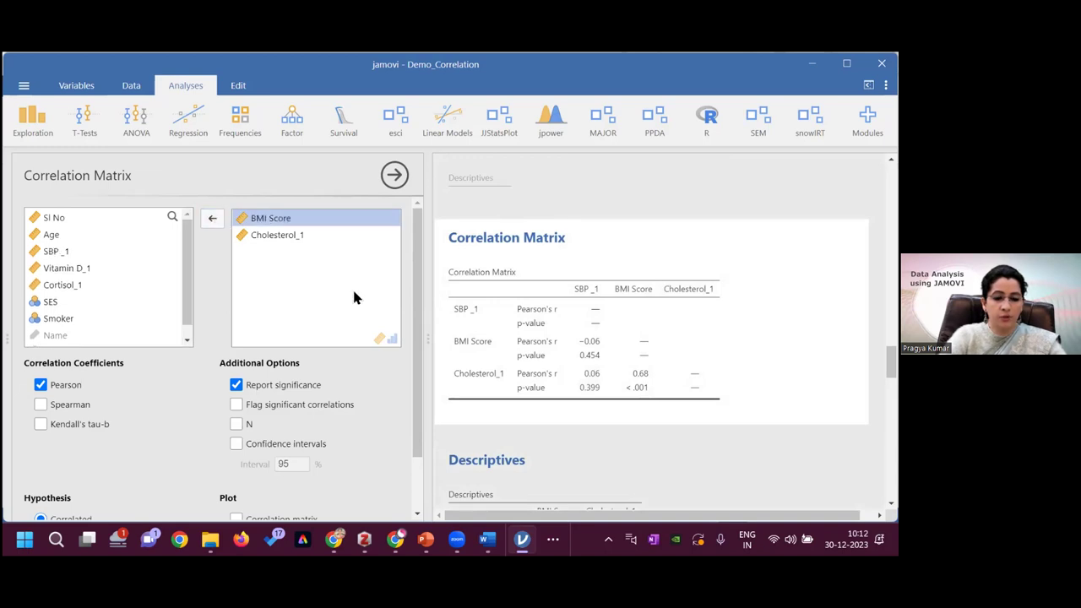
pyautogui.click(213, 220)
pyautogui.click(213, 220)
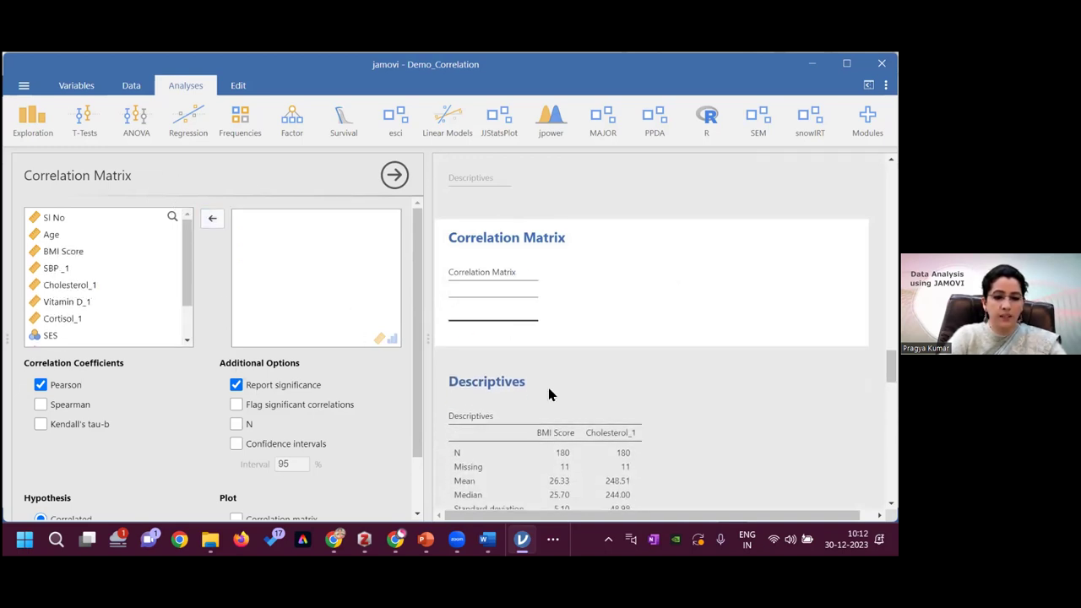
# Step: Add BMI Score and Cholesterol_1 as the variables of the emptied Correlation Matrix
pyautogui.click(73, 251)
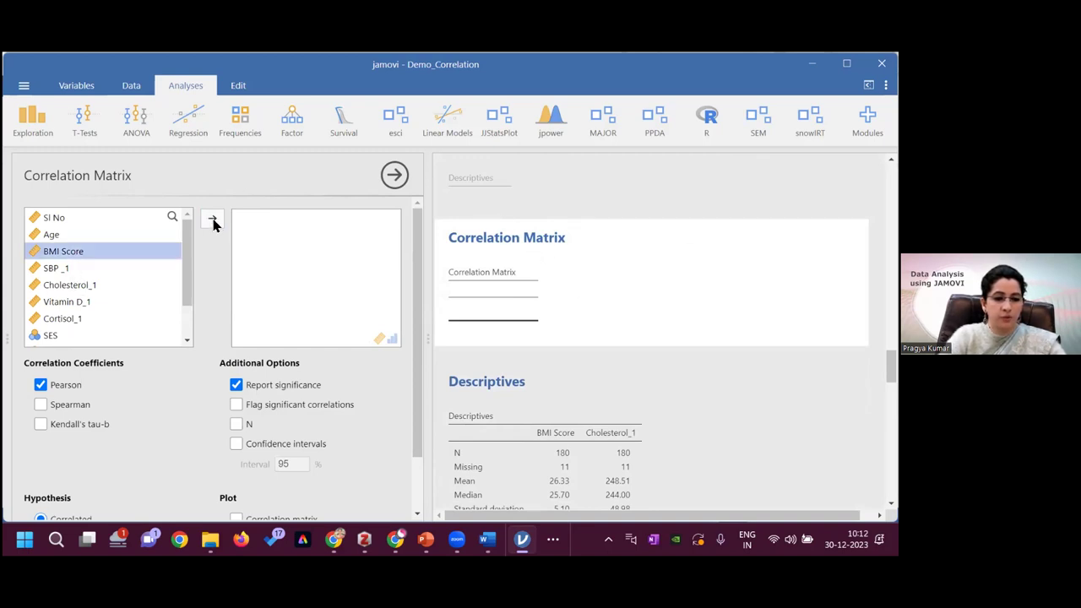
pyautogui.click(215, 221)
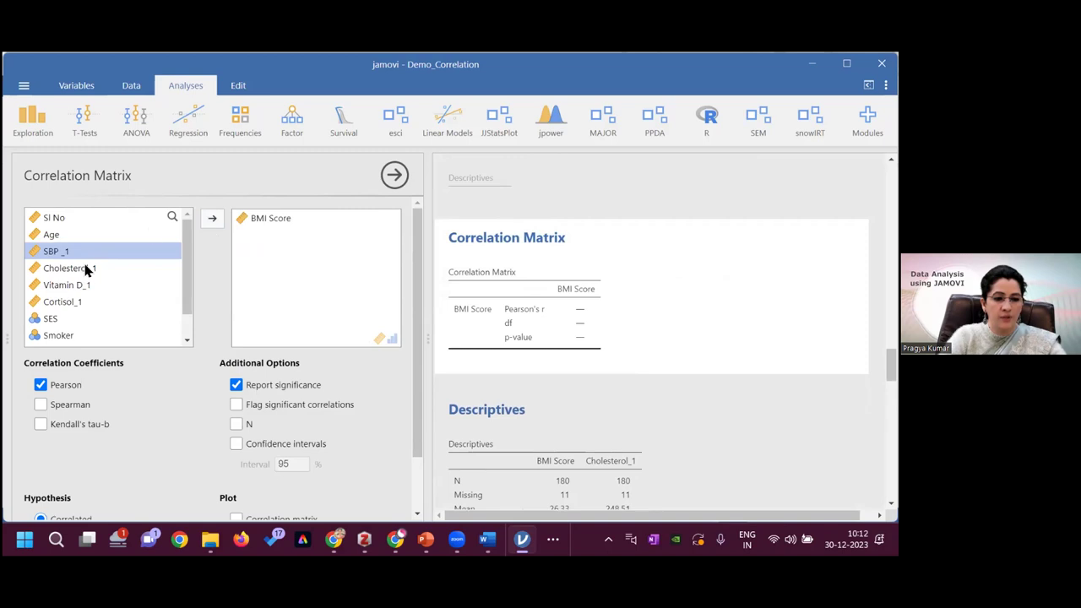
pyautogui.click(84, 269)
pyautogui.click(215, 222)
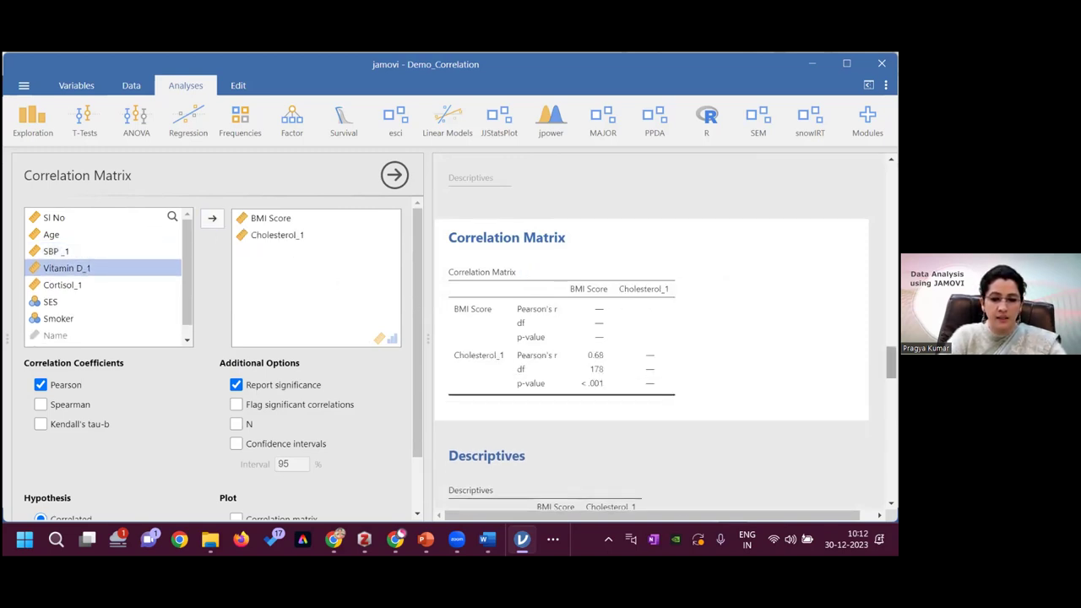
pyautogui.scroll(-3, 650, 338)
pyautogui.click(545, 355)
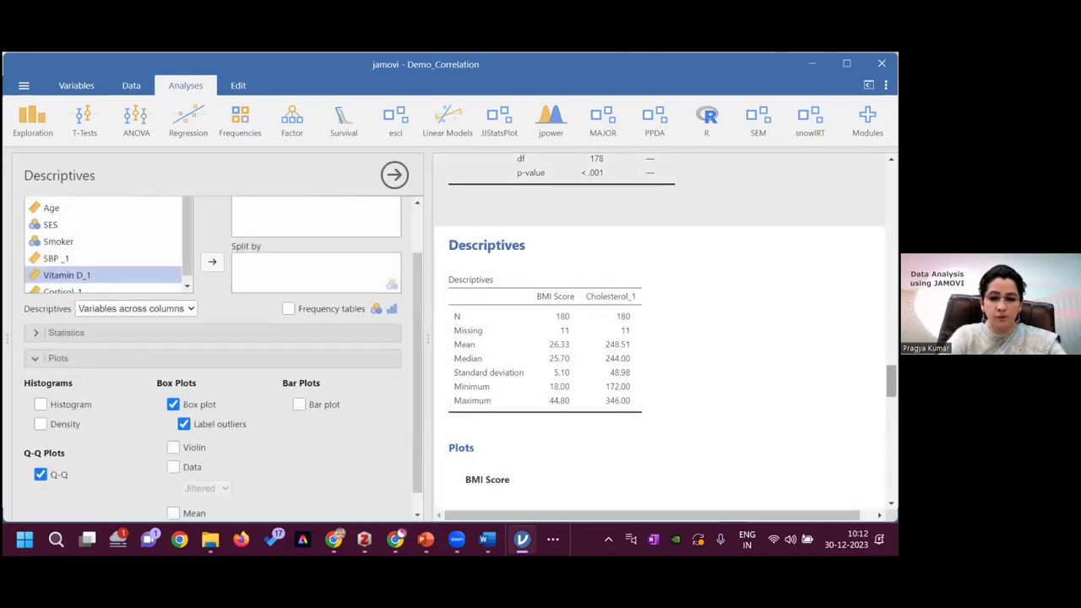
pyautogui.scroll(2, 677, 388)
pyautogui.click(673, 385)
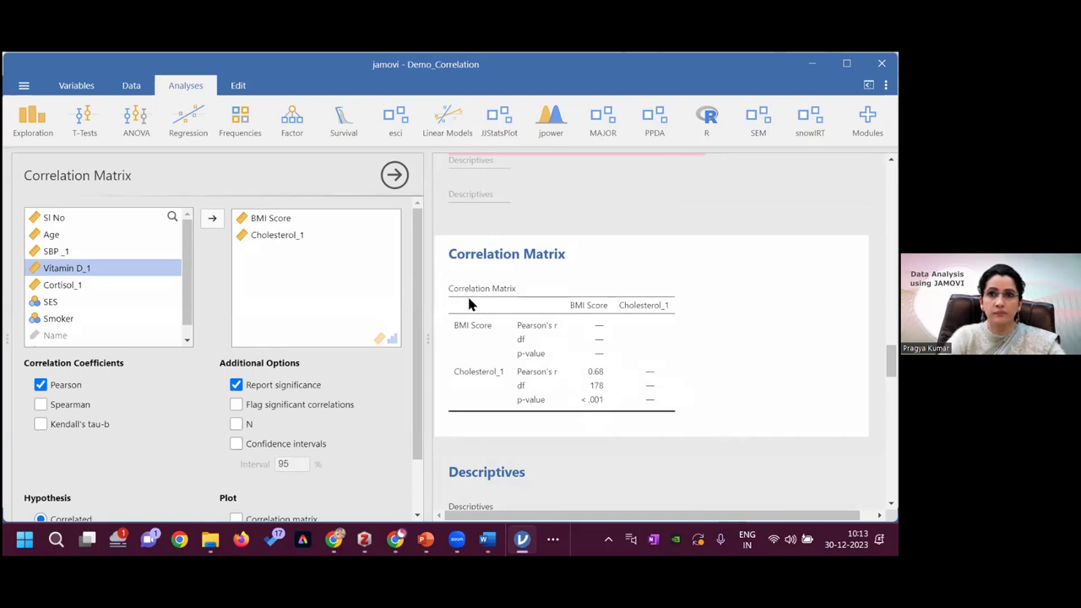
# Step: Flag significant correlations in the Correlation Matrix and add a correlation matrix plot of BMI Score and Cholesterol_1
pyautogui.moveTo(416, 314); pyautogui.dragTo(420, 396)
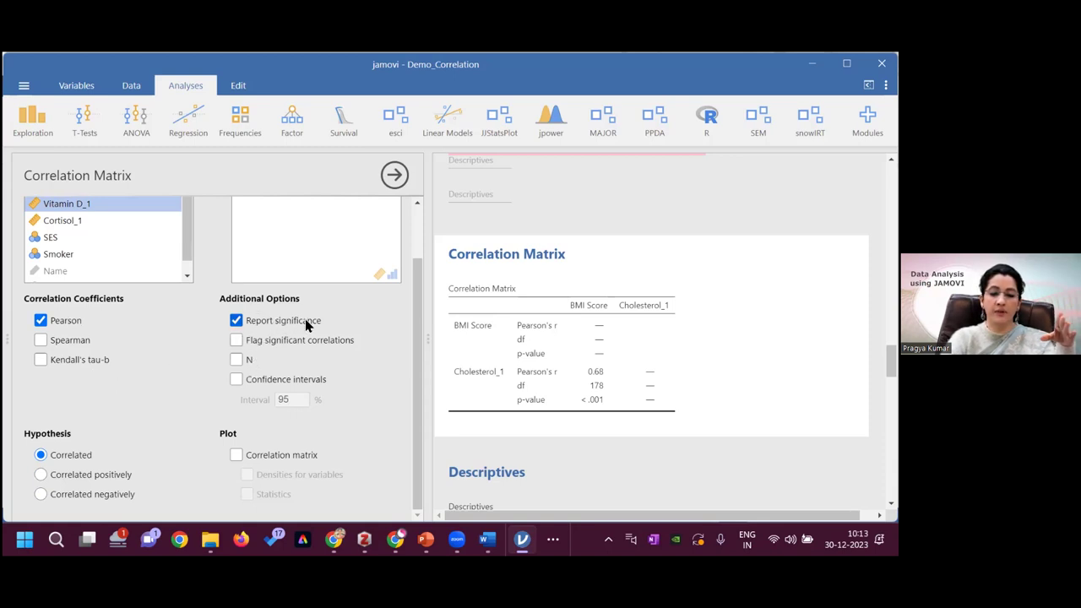
pyautogui.click(236, 340)
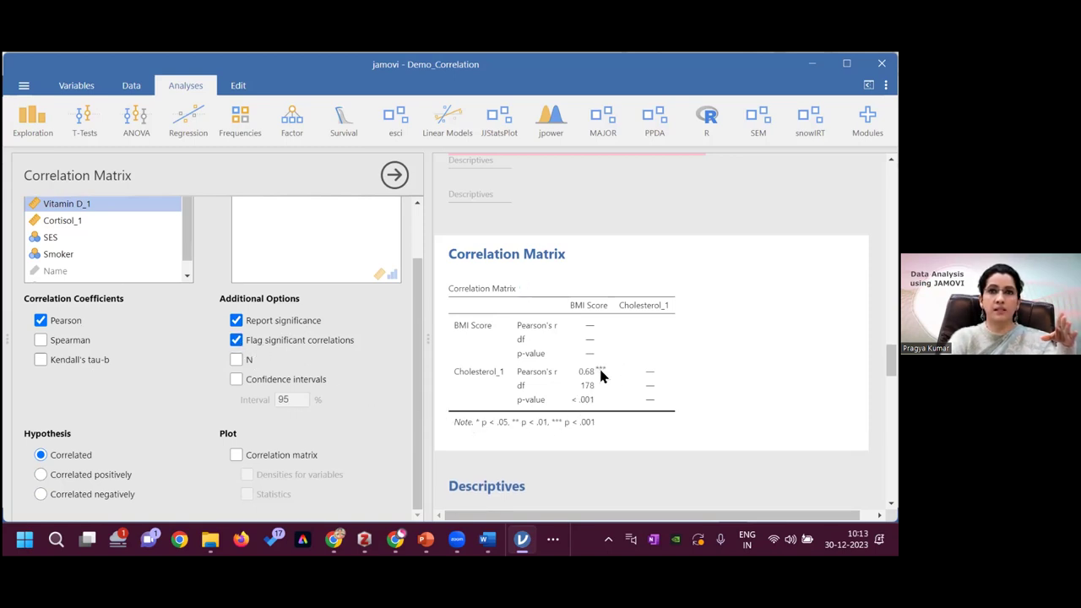
pyautogui.click(239, 455)
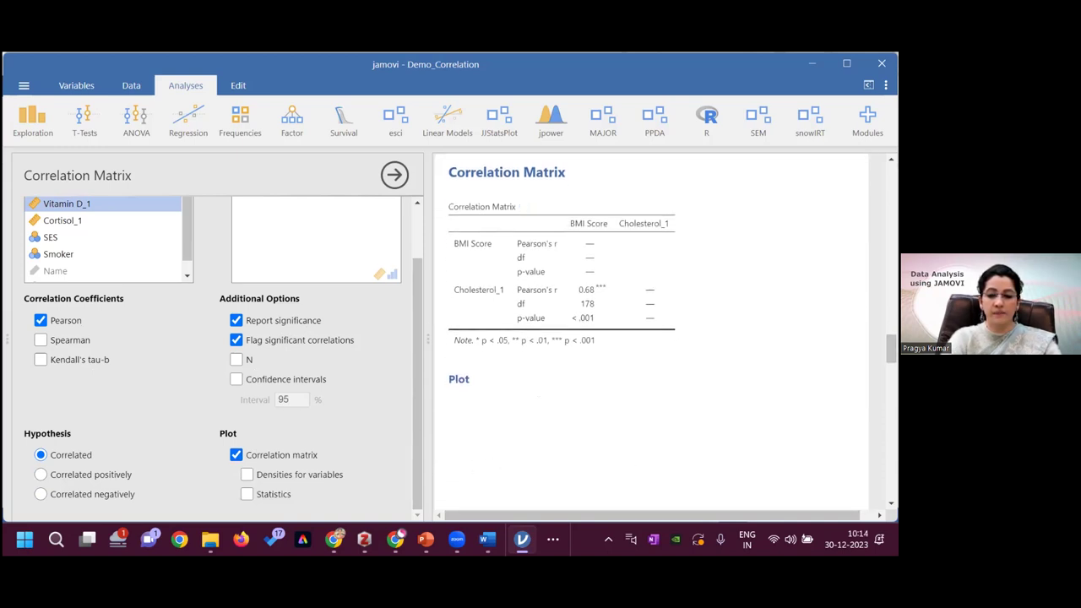
pyautogui.scroll(-1, 659, 338)
pyautogui.scroll(-2, 493, 455)
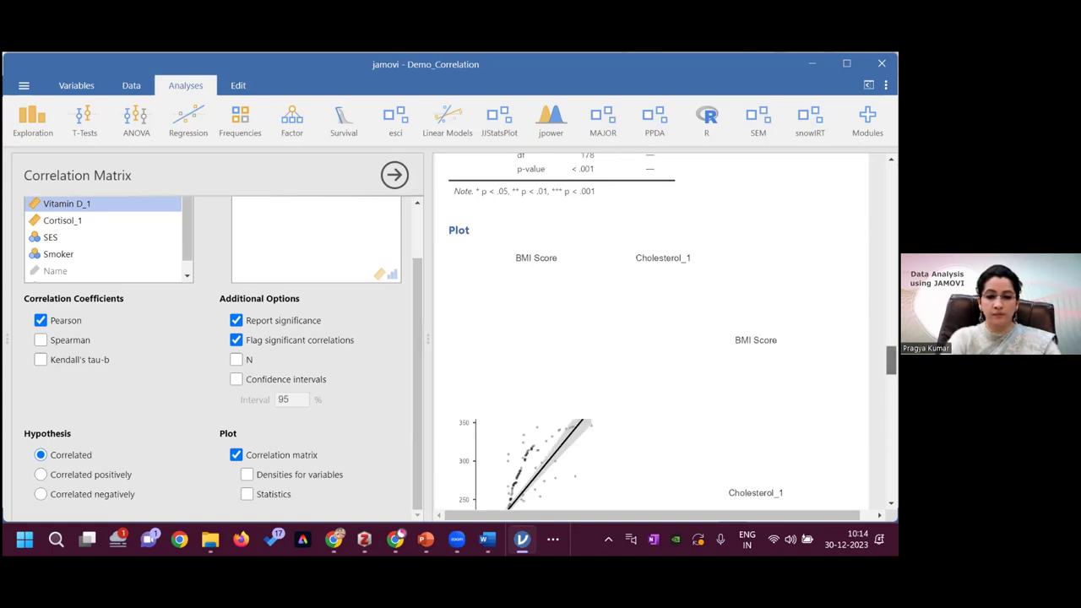
pyautogui.scroll(-3, 891, 360)
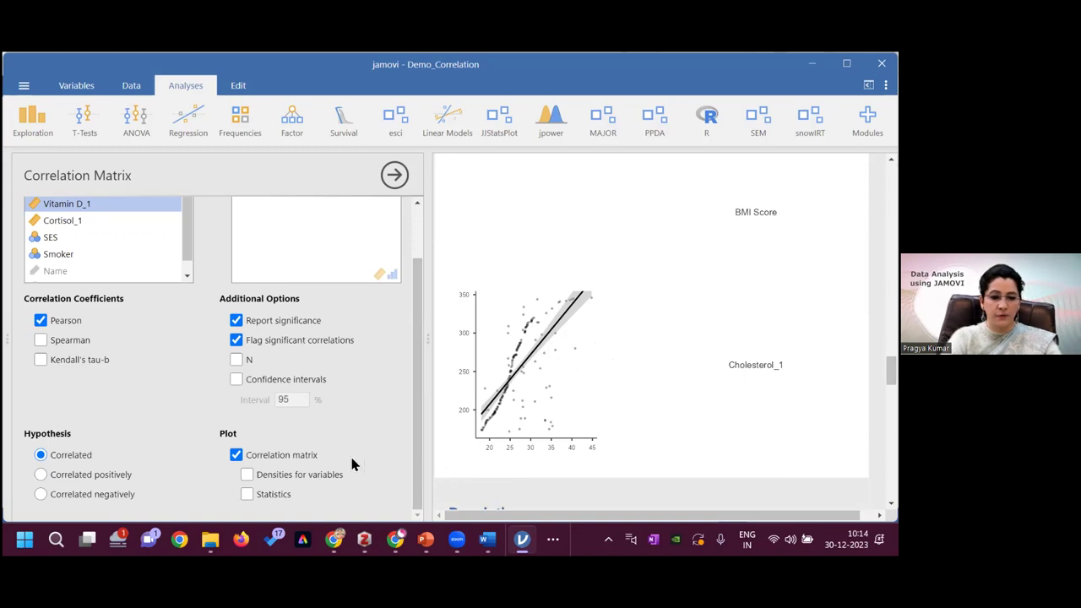
# Step: Try the densities for variables in the correlation plot, turn them off again, and look over the scatter plot
pyautogui.click(247, 475)
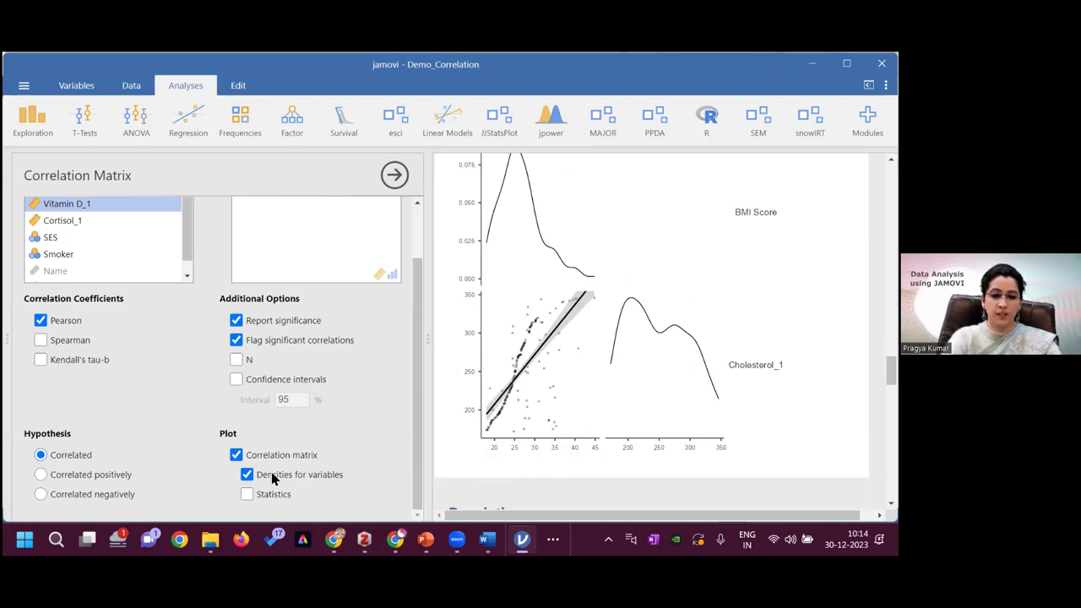
pyautogui.click(247, 476)
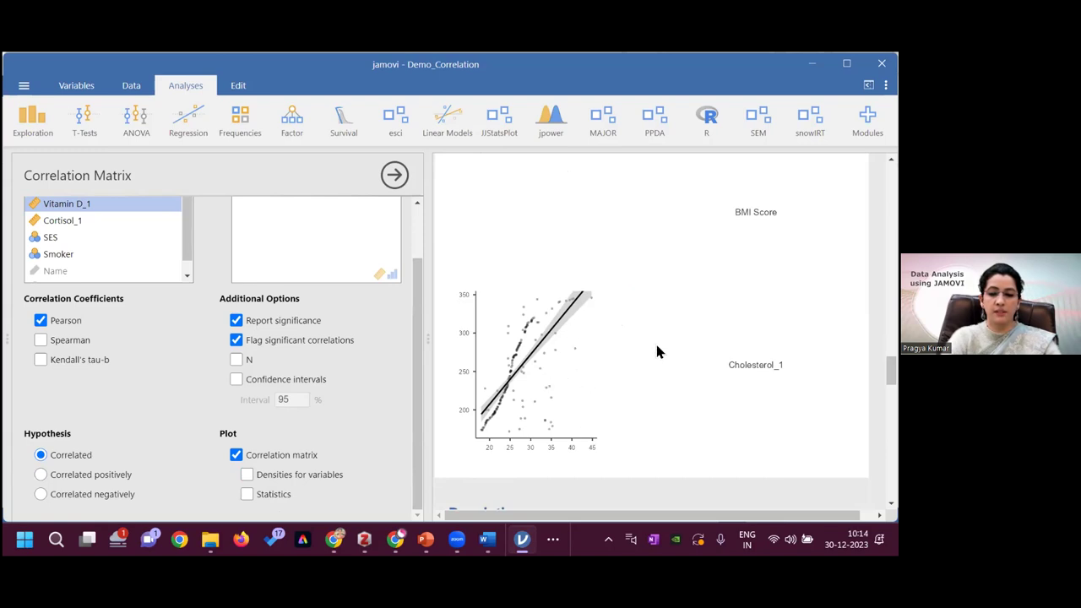
pyautogui.scroll(2, 674, 460)
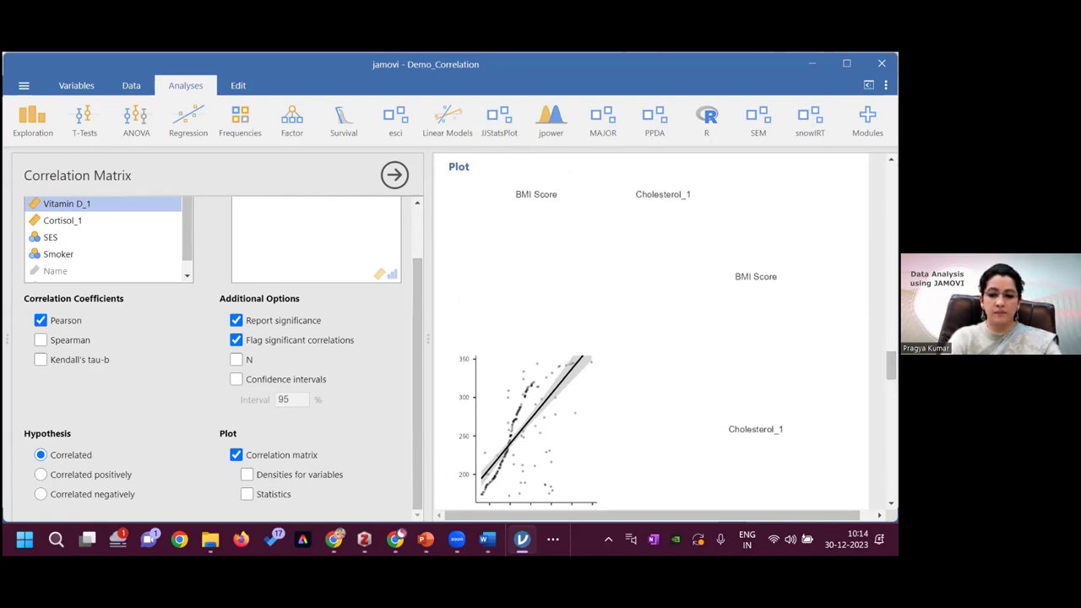
pyautogui.scroll(-5, 650, 338)
pyautogui.scroll(4, 651, 337)
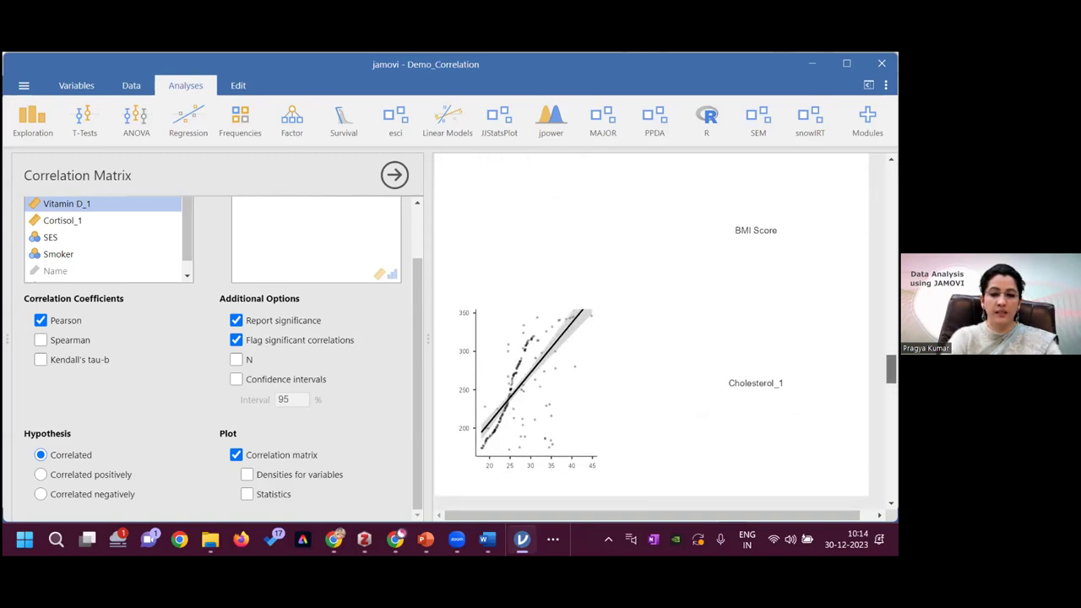
pyautogui.scroll(2, 651, 338)
# Step: Switch to the Demo_Correlation document in Word and review Table-1, its interpretation text and the Table-2 correlation matrix template
pyautogui.moveTo(487, 540)
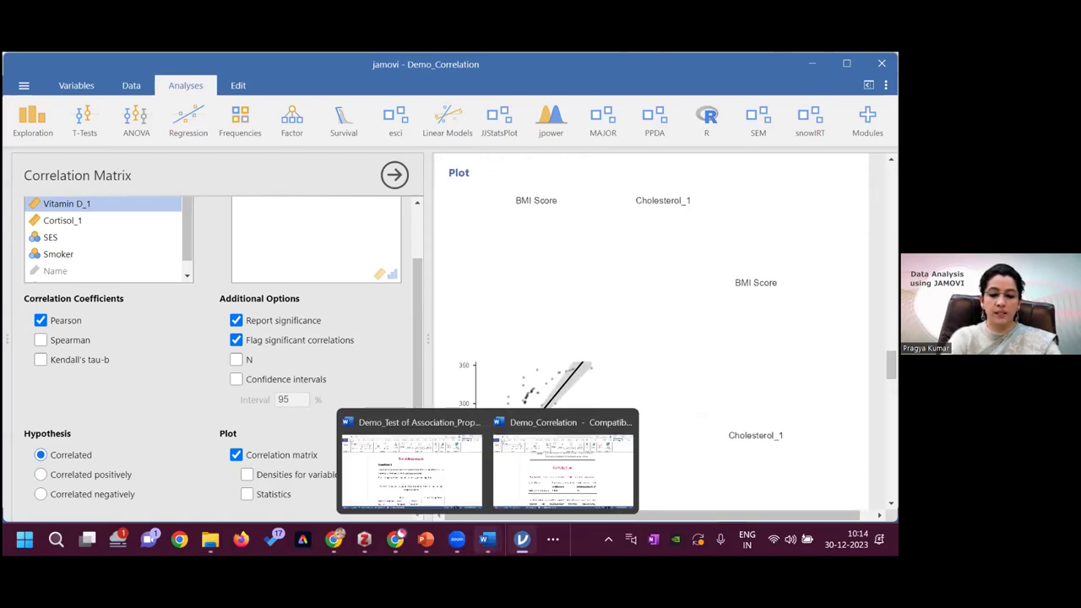
pyautogui.click(562, 479)
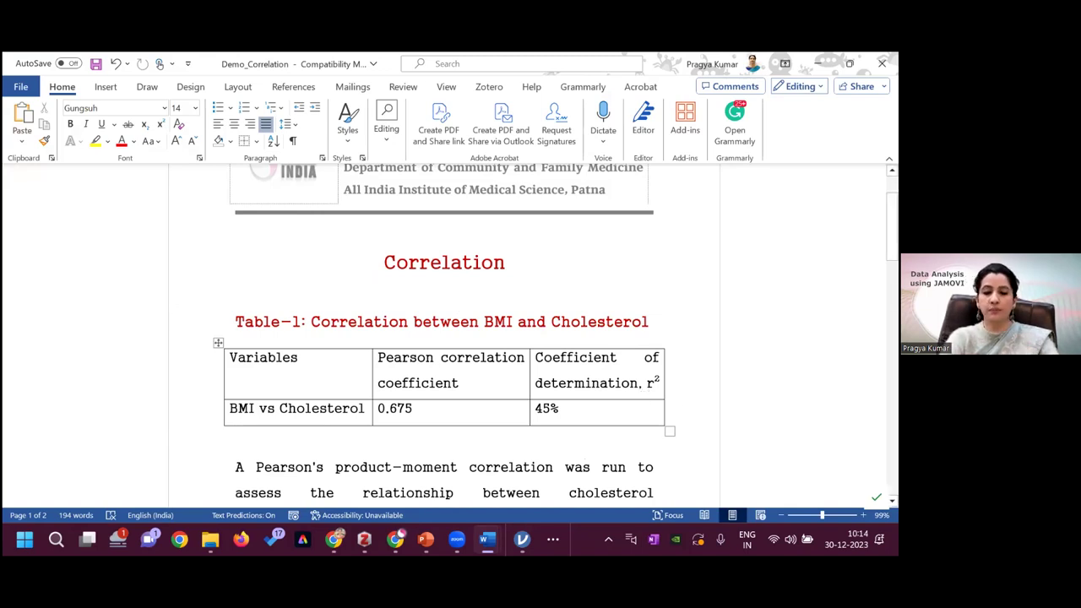
pyautogui.moveTo(892, 226); pyautogui.dragTo(893, 261)
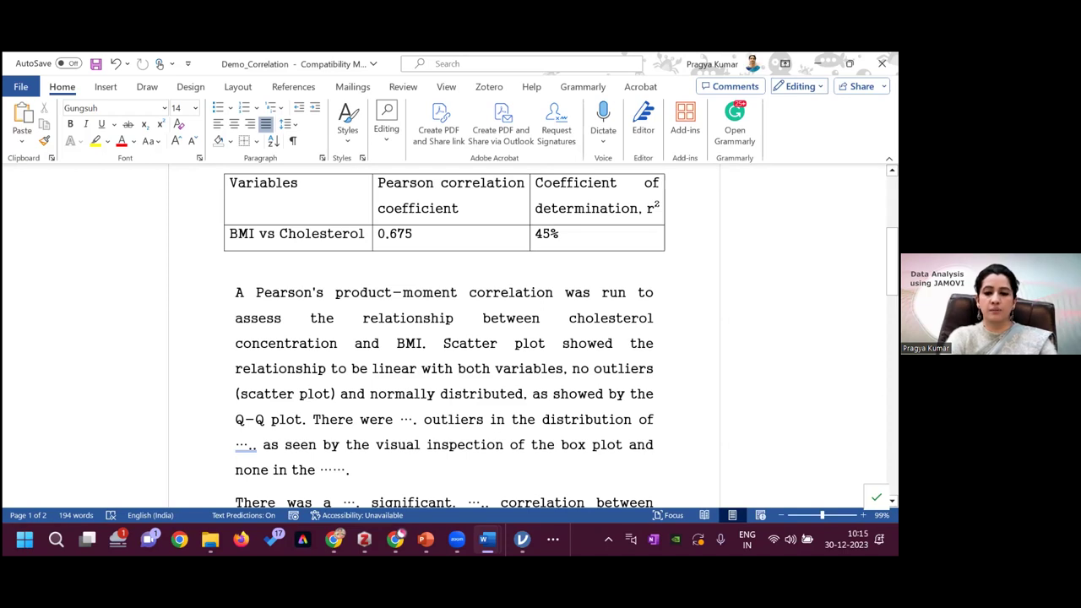
pyautogui.moveTo(893, 262); pyautogui.dragTo(893, 288)
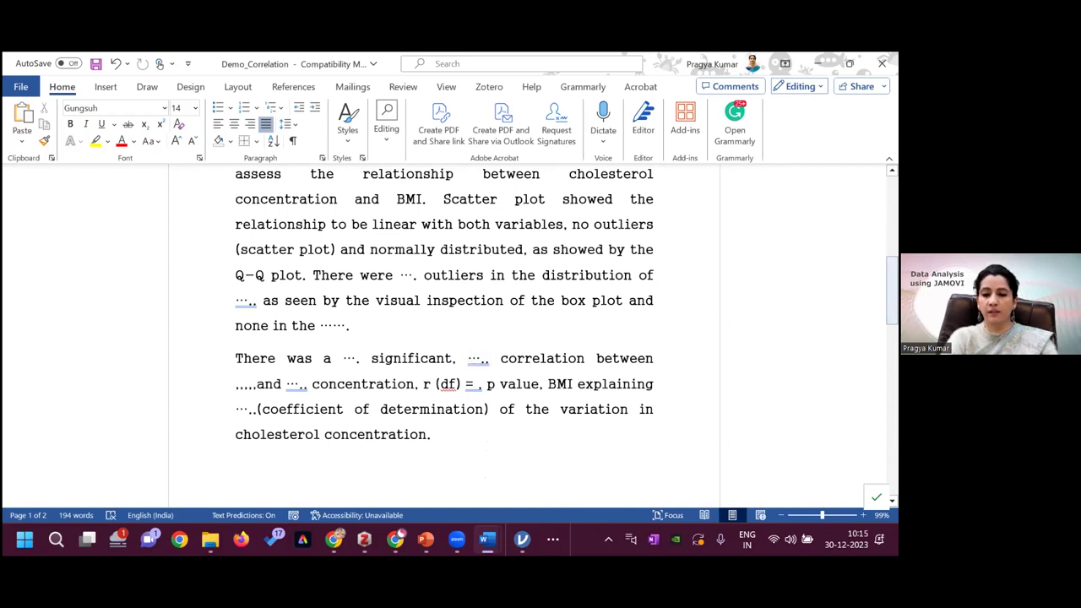
pyautogui.moveTo(893, 288); pyautogui.dragTo(893, 375)
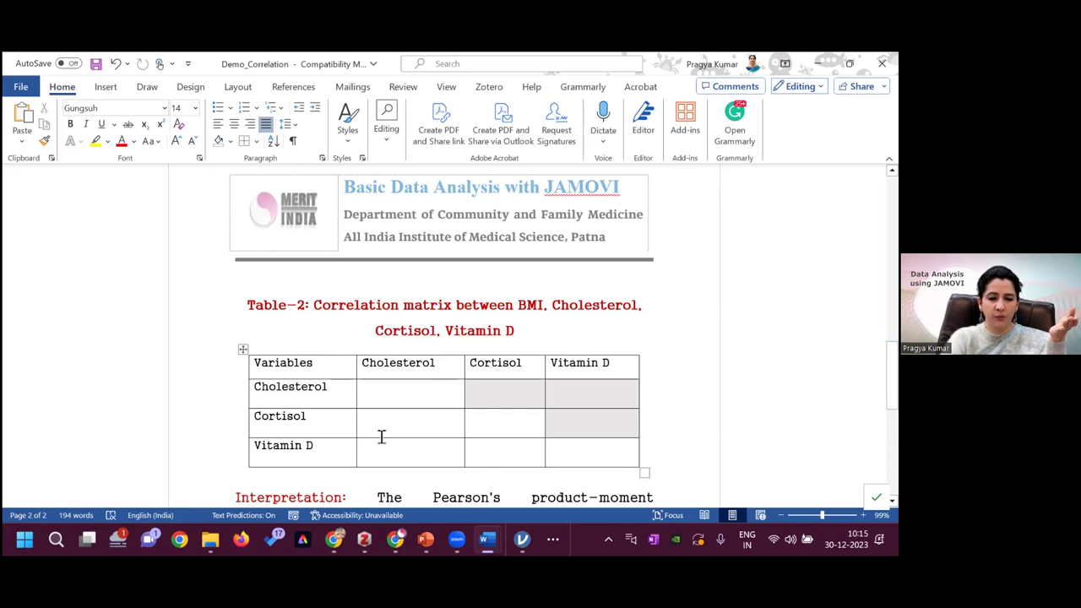
# Step: Return to jamovi and add Age, Vitamin D_1 and Cortisol_1 to the Correlation Matrix variables
pyautogui.moveTo(522, 539)
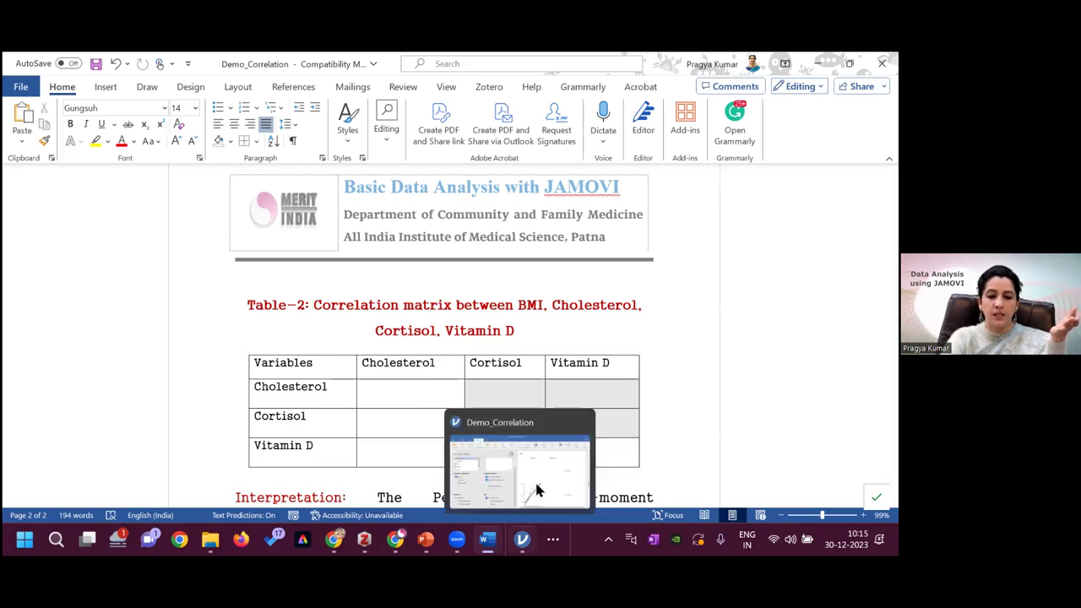
pyautogui.click(539, 488)
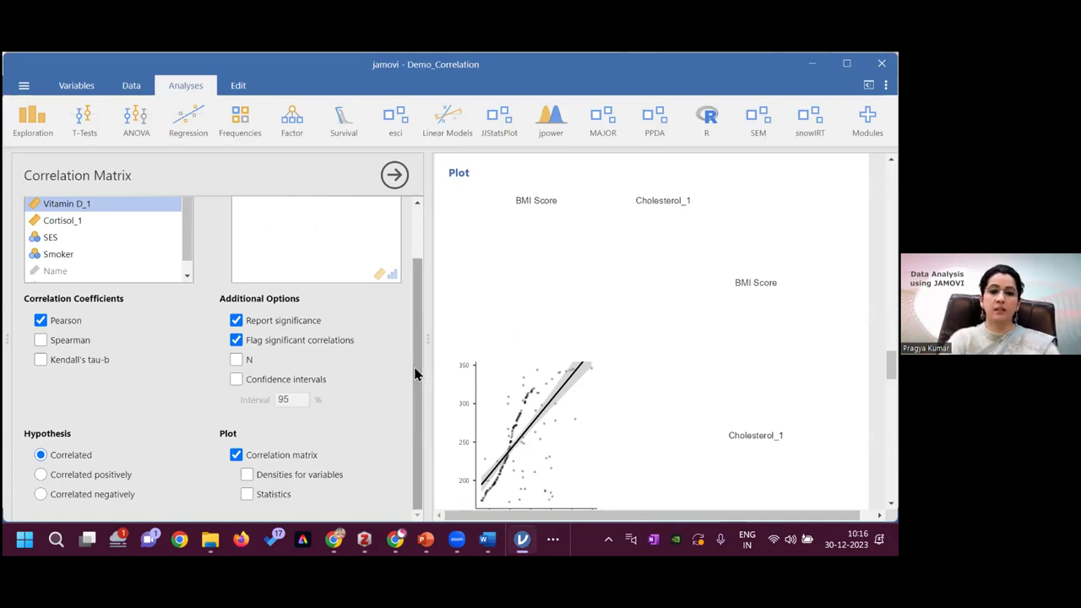
pyautogui.scroll(2, 414, 318)
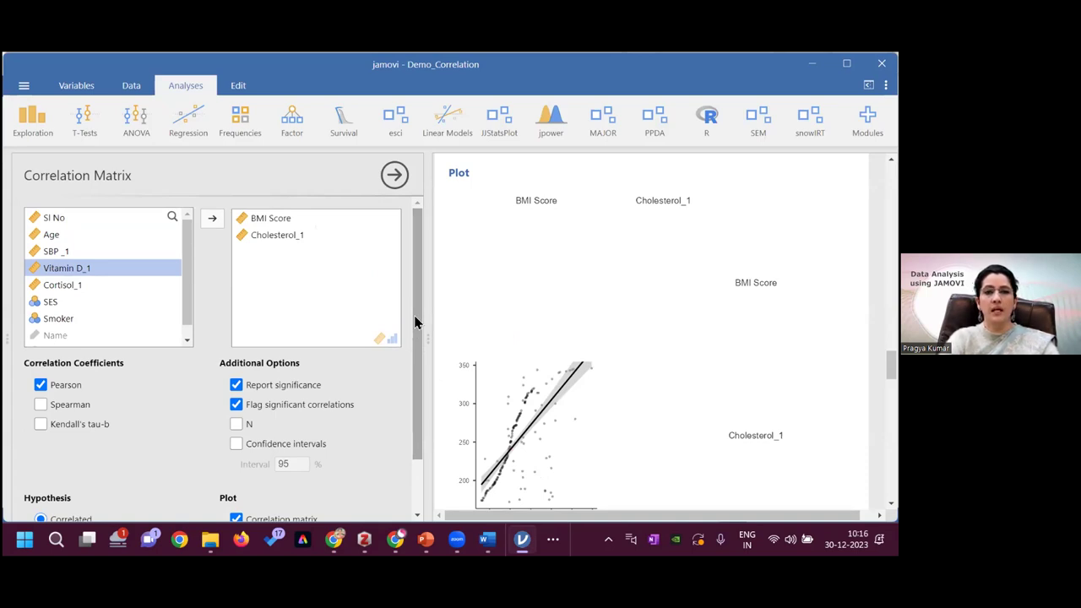
pyautogui.click(72, 238)
pyautogui.click(212, 218)
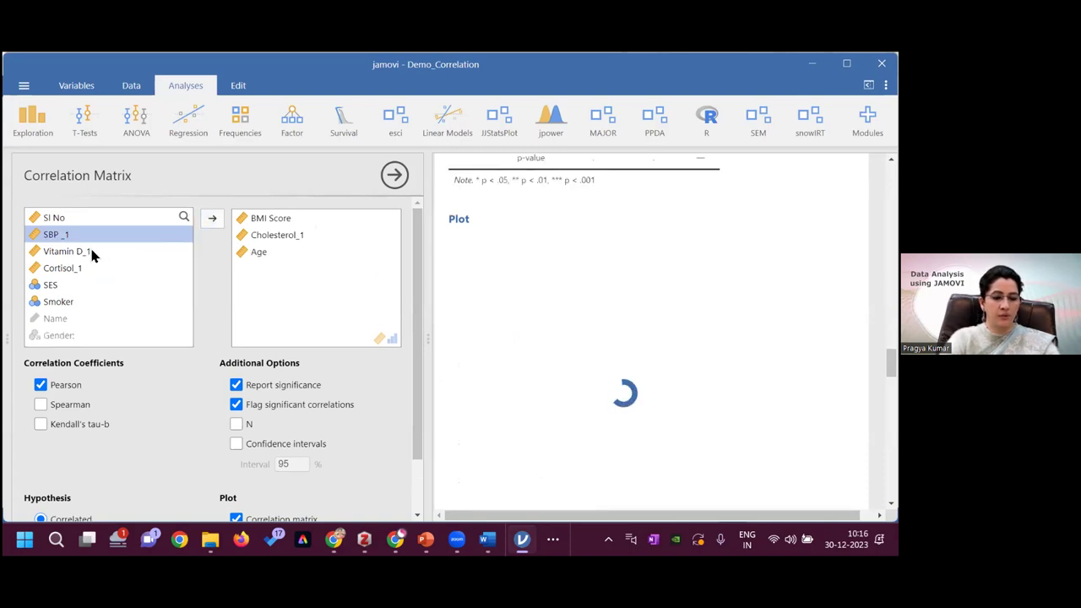
pyautogui.click(93, 253)
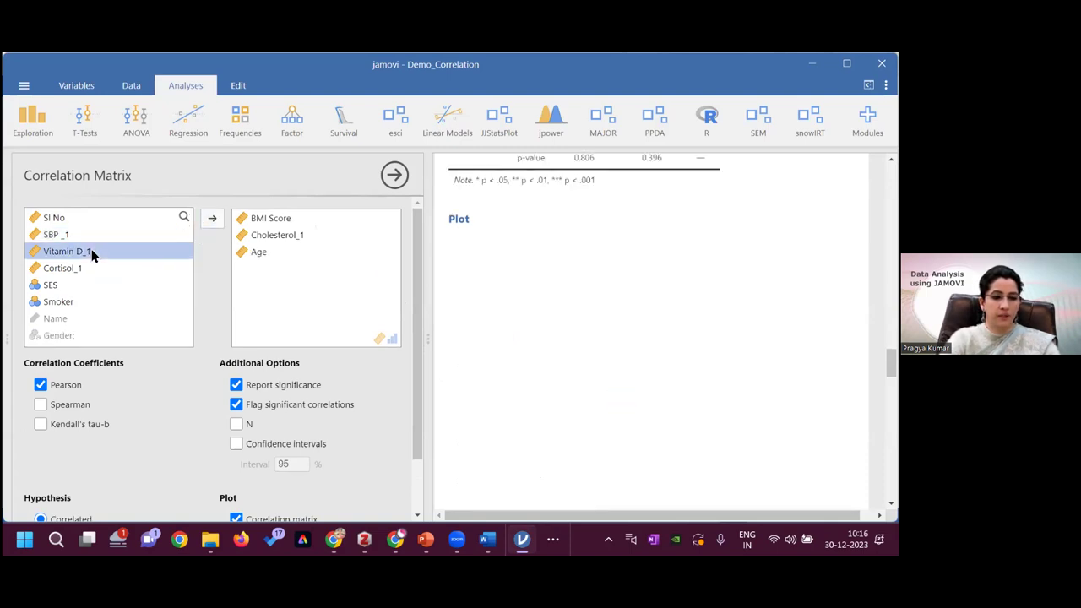
pyautogui.click(212, 220)
pyautogui.click(213, 219)
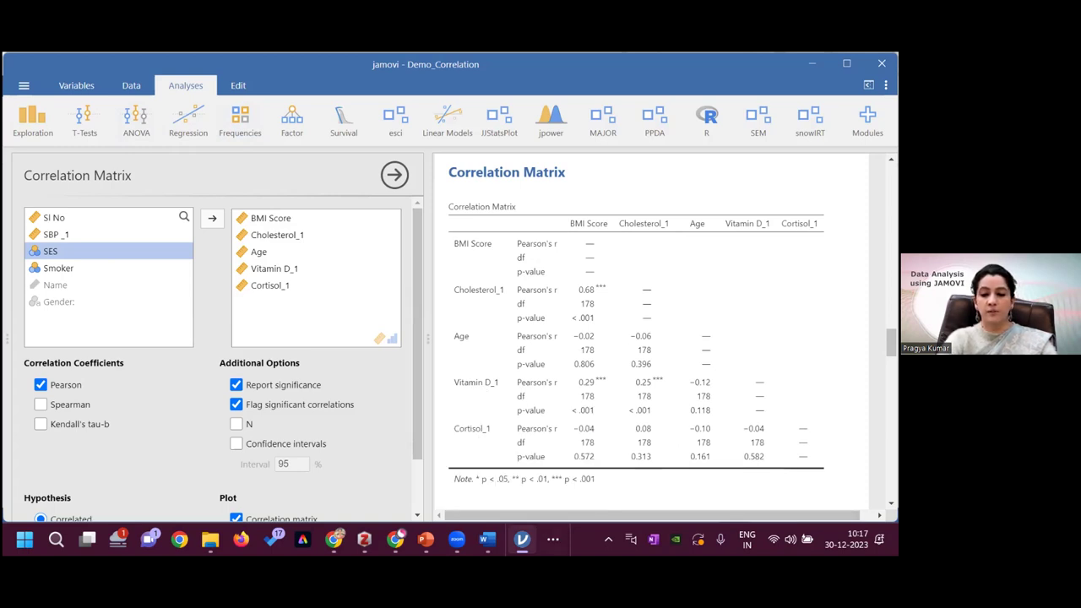
# Step: Examine the scatter plot matrix of the five variables and copy it as an image
pyautogui.scroll(-5, 650, 338)
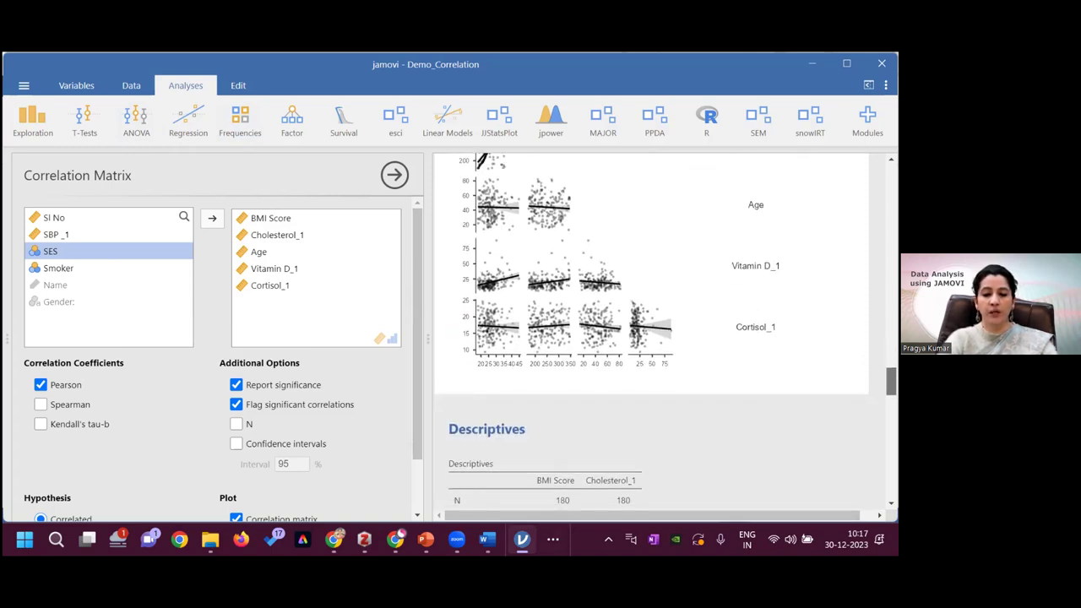
pyautogui.scroll(2, 676, 338)
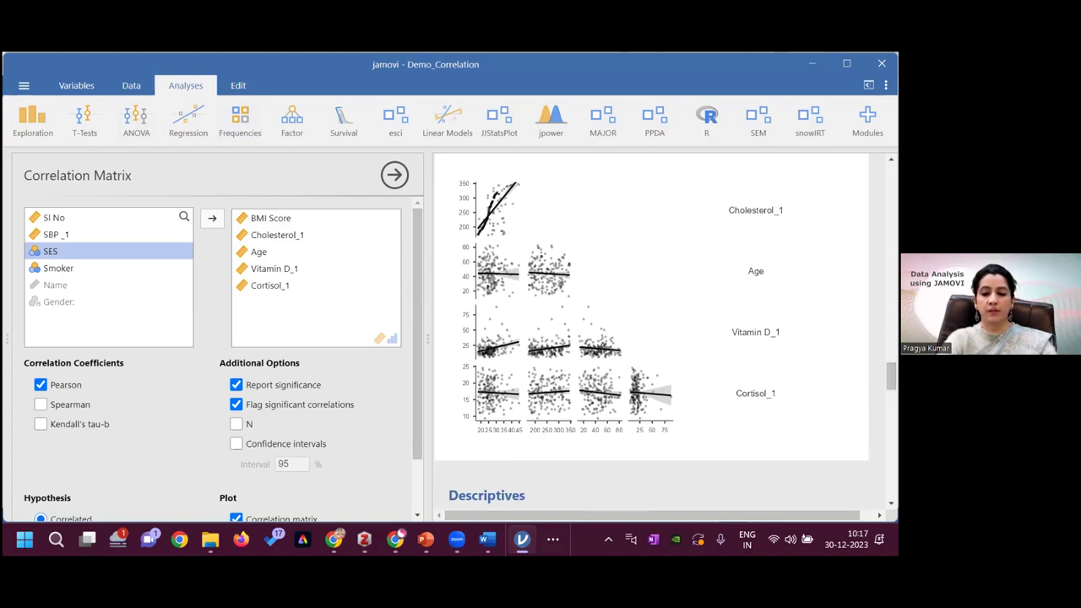
pyautogui.scroll(2, 651, 338)
pyautogui.scroll(1, 533, 359)
pyautogui.scroll(-1, 532, 359)
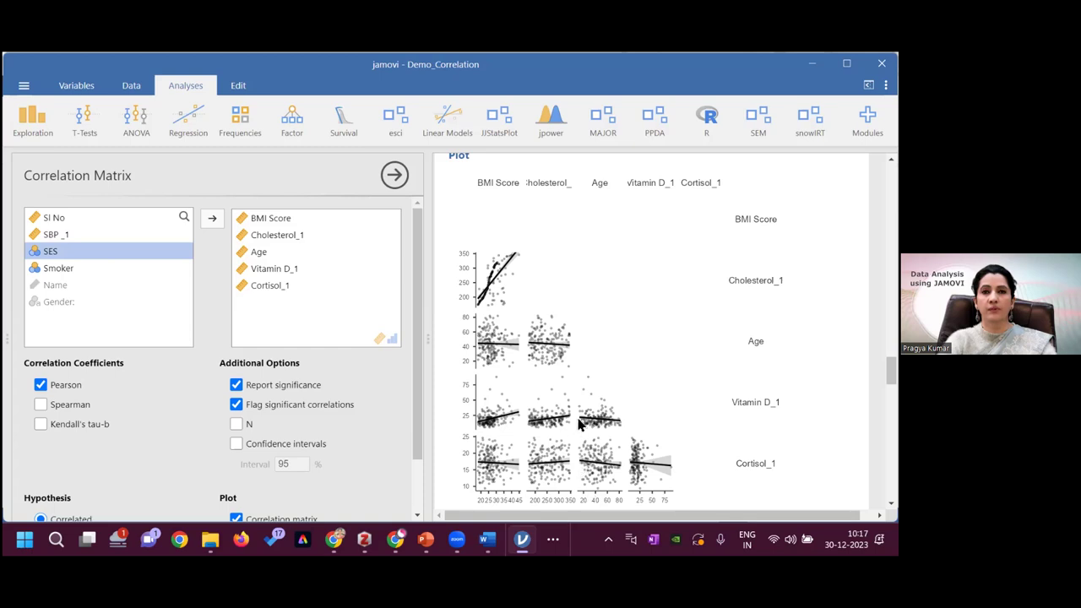
pyautogui.rightClick(625, 351)
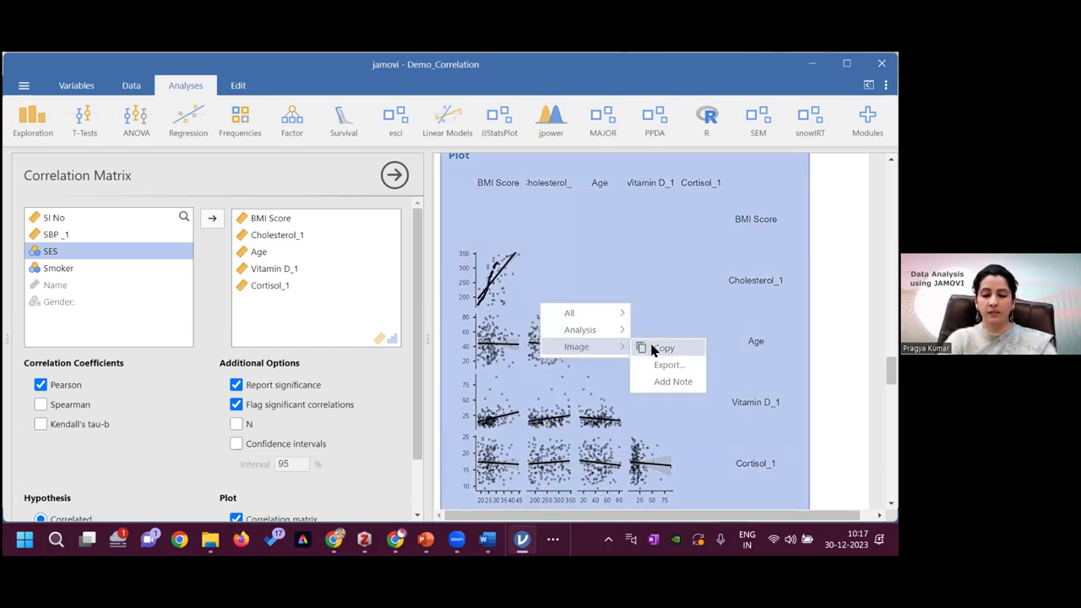
pyautogui.click(653, 350)
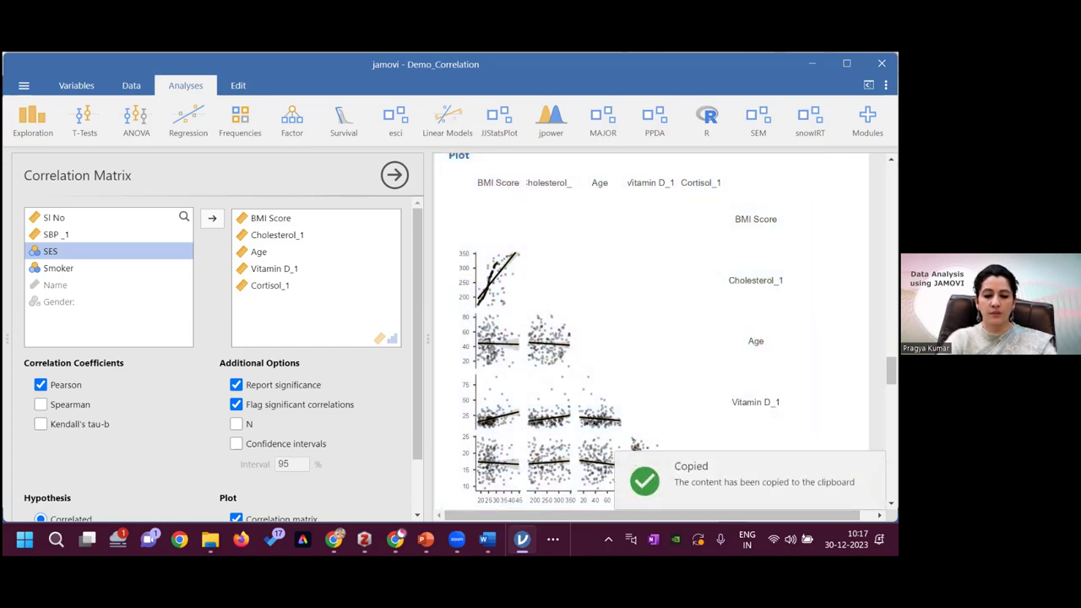
# Step: Switch to the Demo_Correlation document in Word and paste the copied plot on a new page after the last interpretation paragraph
pyautogui.moveTo(487, 538)
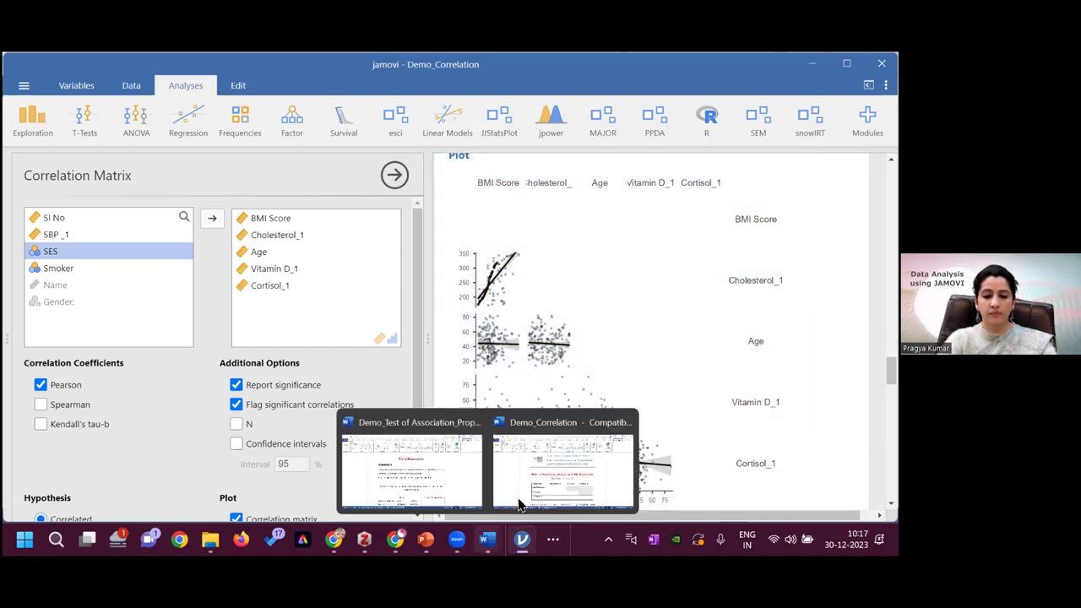
pyautogui.click(550, 484)
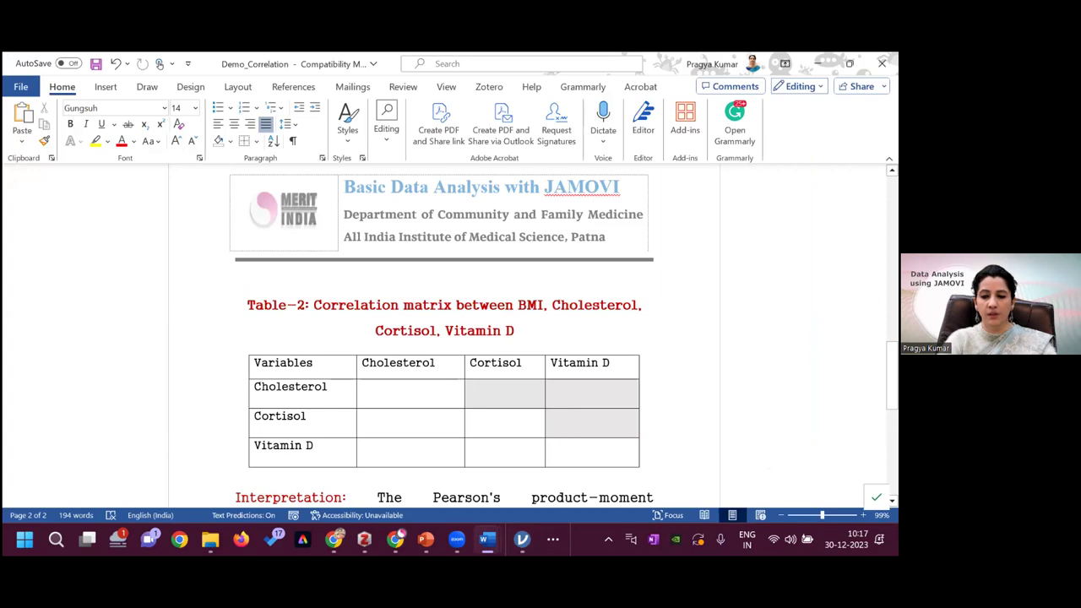
pyautogui.scroll(-10, 497, 369)
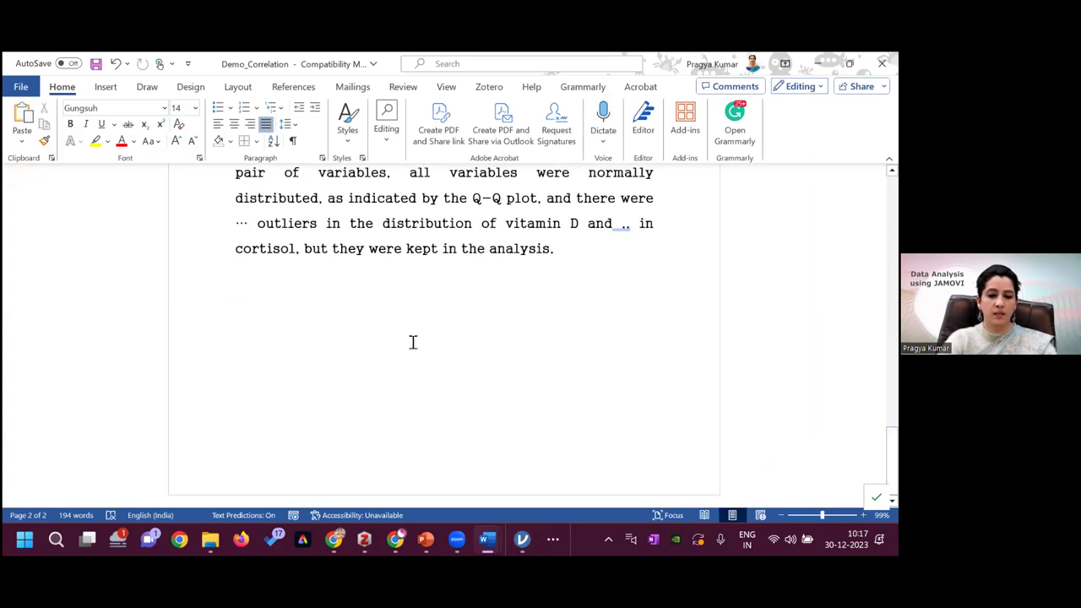
pyautogui.press('Return')
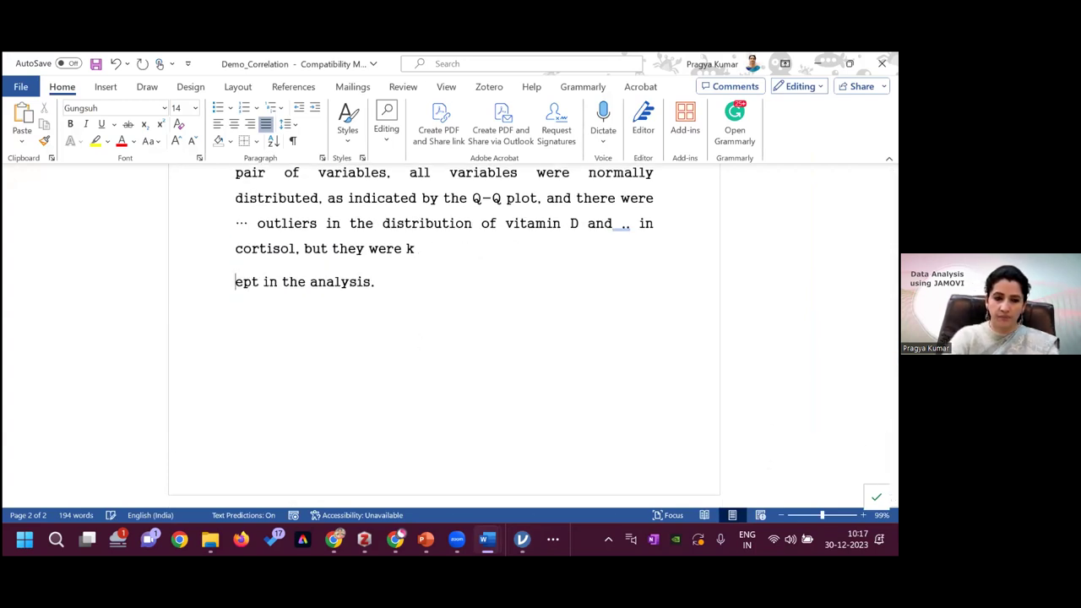
pyautogui.press('BackSpace')
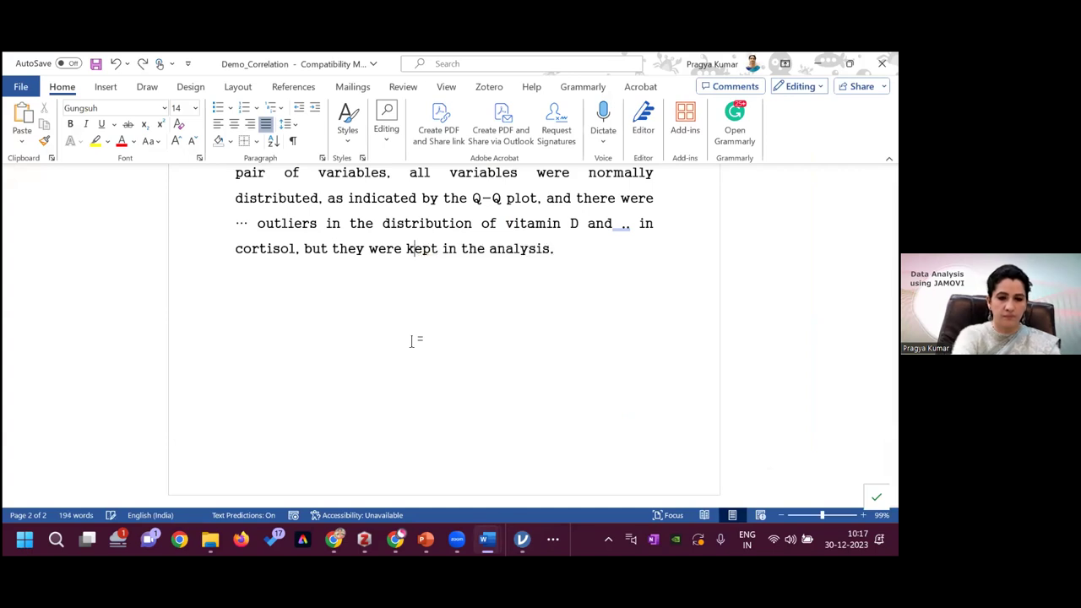
pyautogui.click(584, 250)
pyautogui.press('Return')
pyautogui.press('Return')
pyautogui.press('Return')
pyautogui.press('Return')
pyautogui.press('Return')
pyautogui.press('Return')
pyautogui.press('Return')
pyautogui.press('Return')
pyautogui.press('Return')
pyautogui.press('Return')
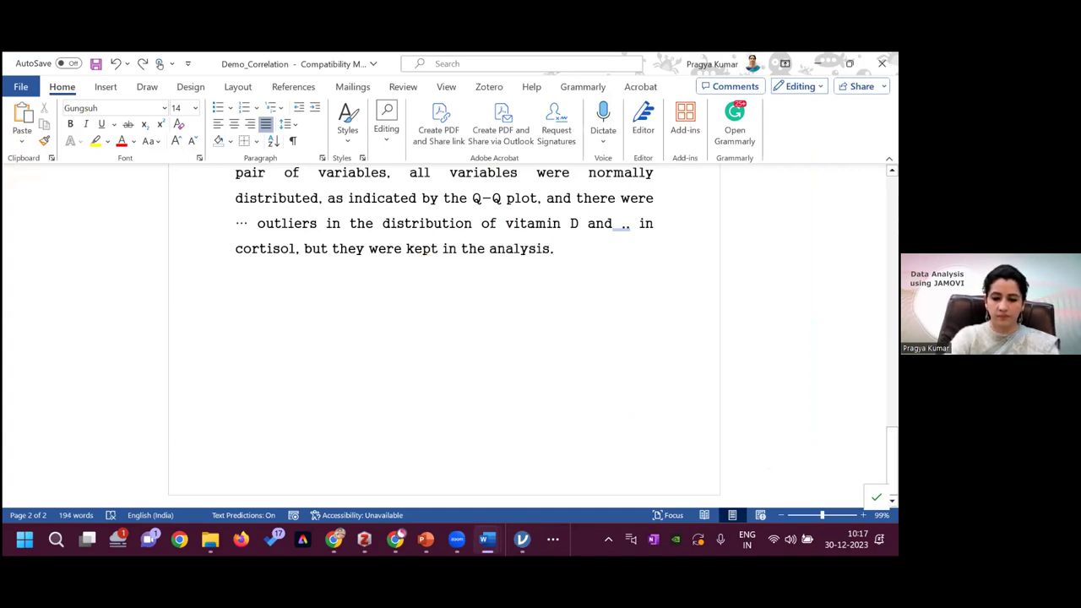
pyautogui.press('Return')
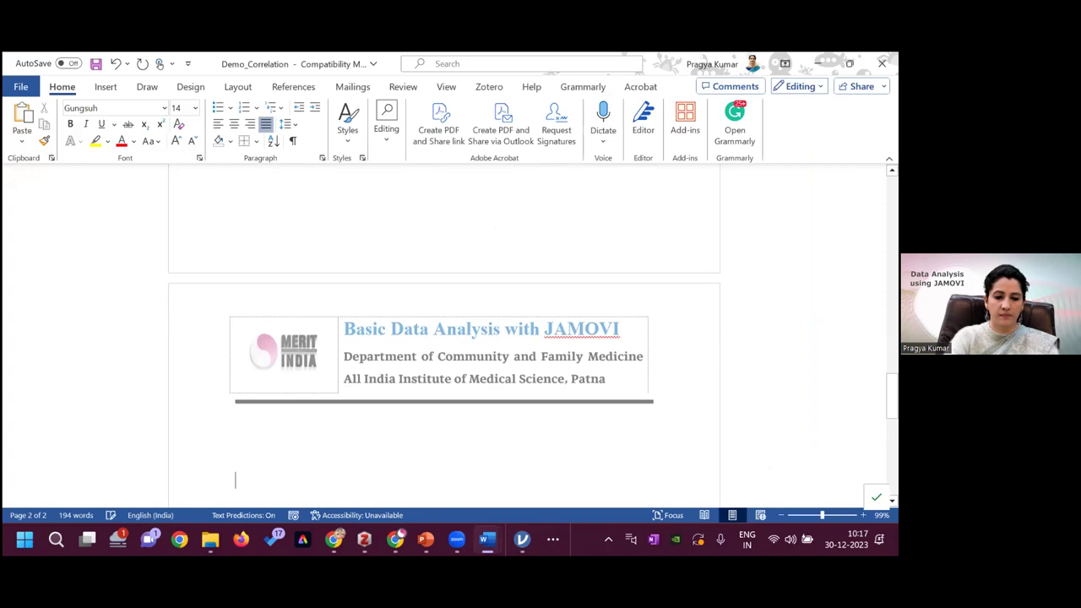
pyautogui.hotkey('ctrl', 'v')
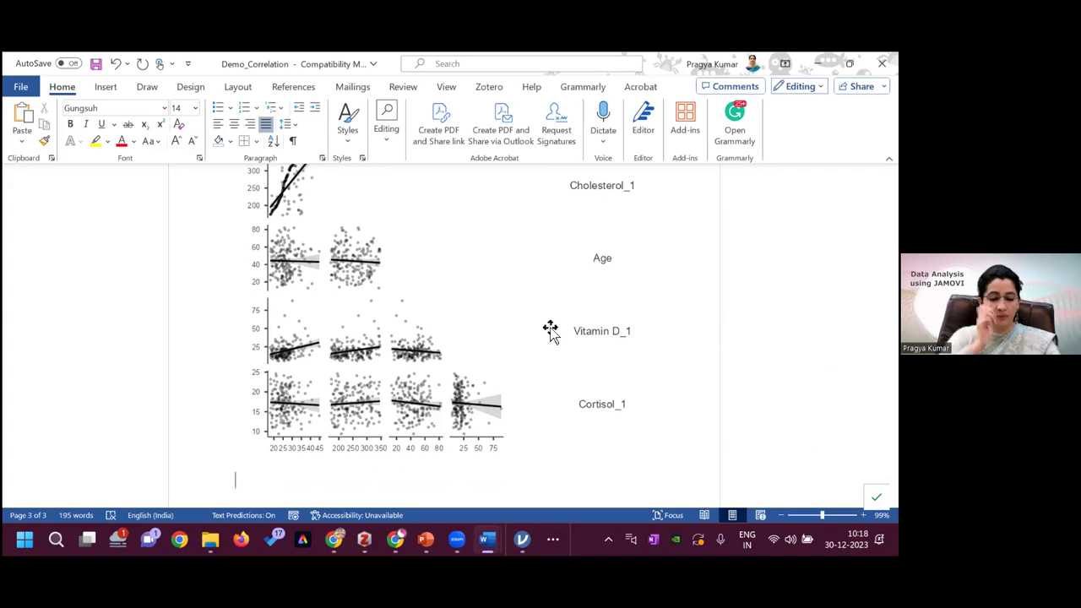
# Step: Bring up the Bivariate Correlation presentation, and review the Table-2 template and its interpretation paragraph in the Demo_Correlation Word document
pyautogui.moveTo(426, 540)
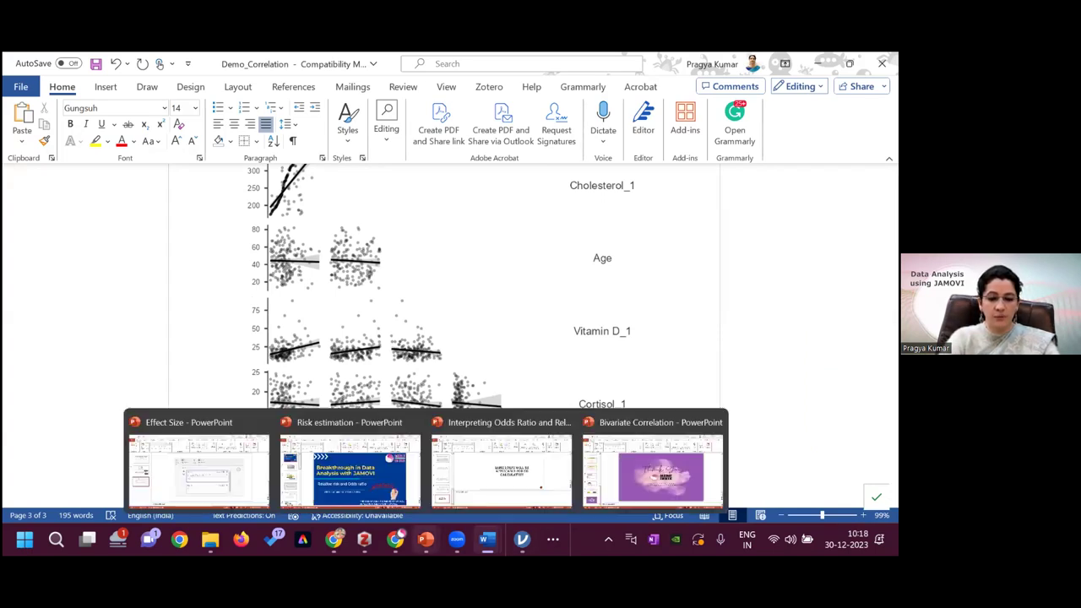
pyautogui.moveTo(487, 541)
pyautogui.click(630, 439)
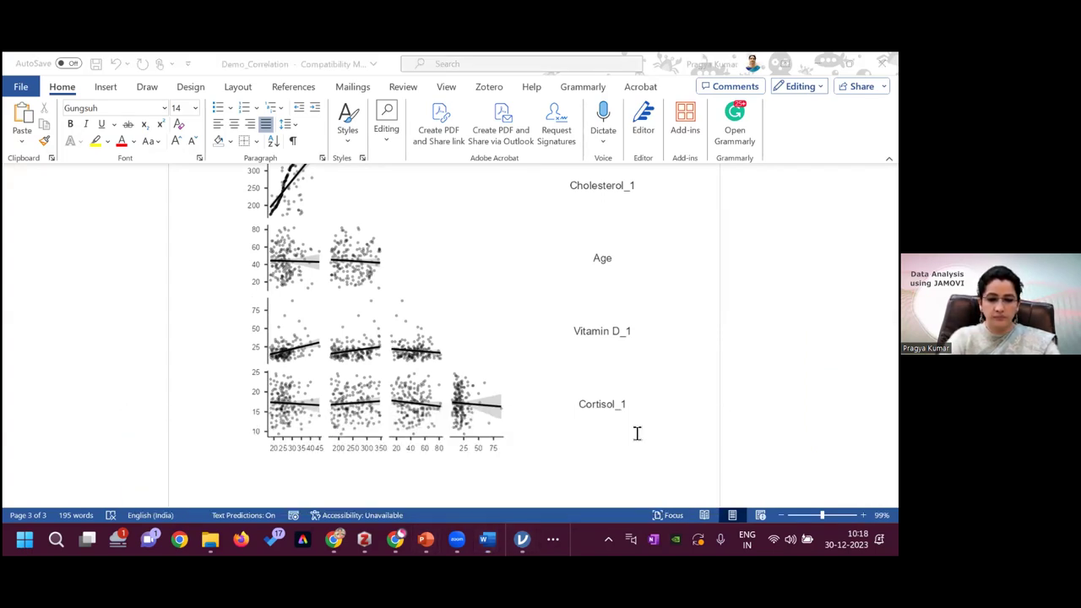
pyautogui.moveTo(892, 457); pyautogui.dragTo(892, 338)
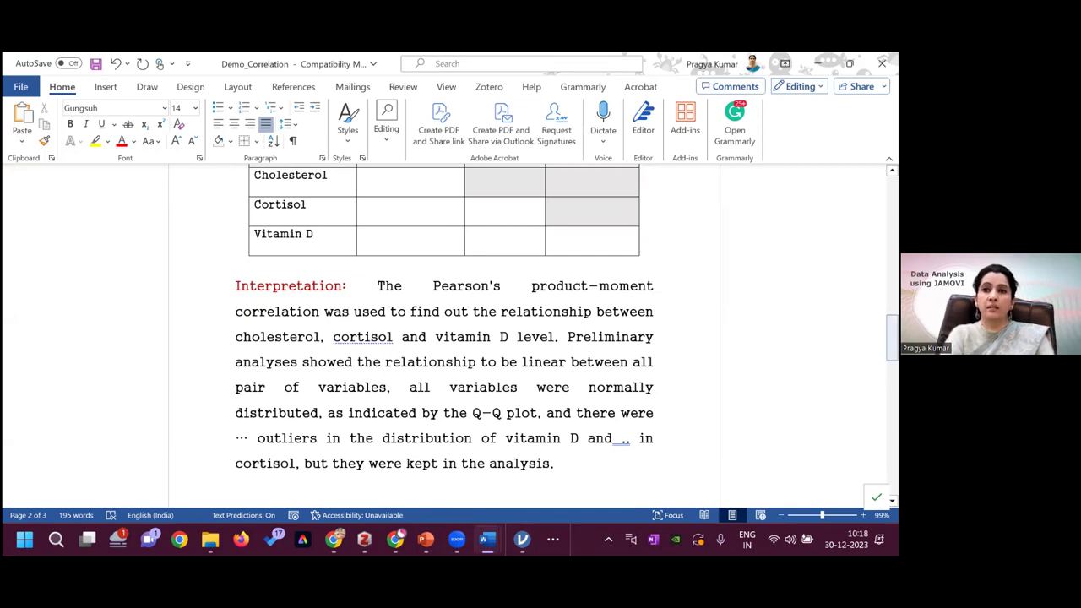
pyautogui.moveTo(892, 338)
pyautogui.mouseDown()
pyautogui.moveTo(892, 404)
pyautogui.moveTo(892, 333)
pyautogui.mouseUp()
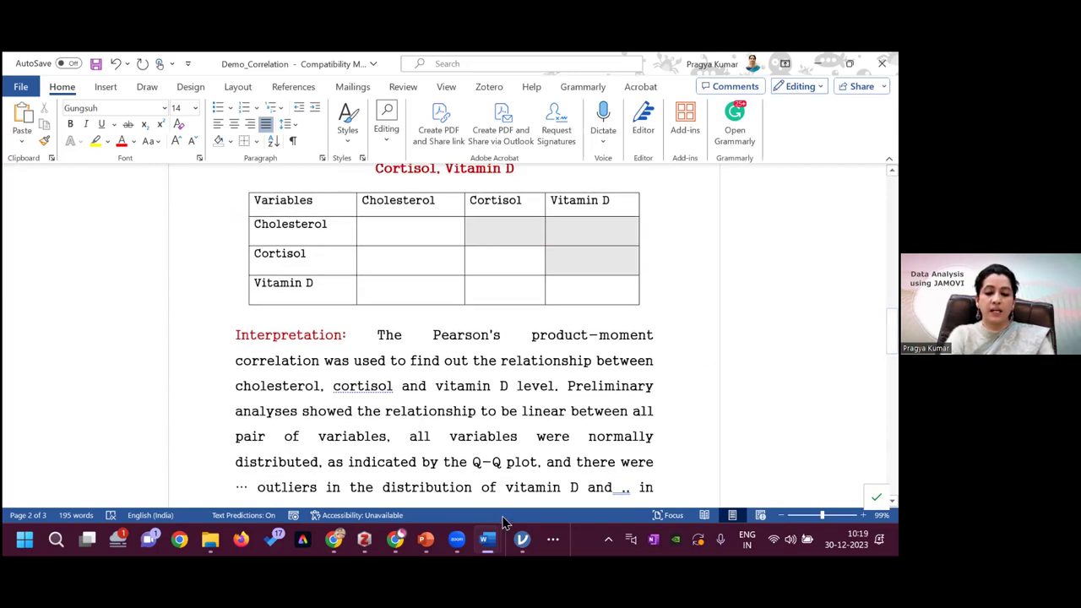
# Step: Return to jamovi and examine the correlation matrix, boxing the starred Cholesterol_1 and Vitamin D_1 coefficients and the option that flags significant correlations
pyautogui.moveTo(522, 539)
pyautogui.click(522, 492)
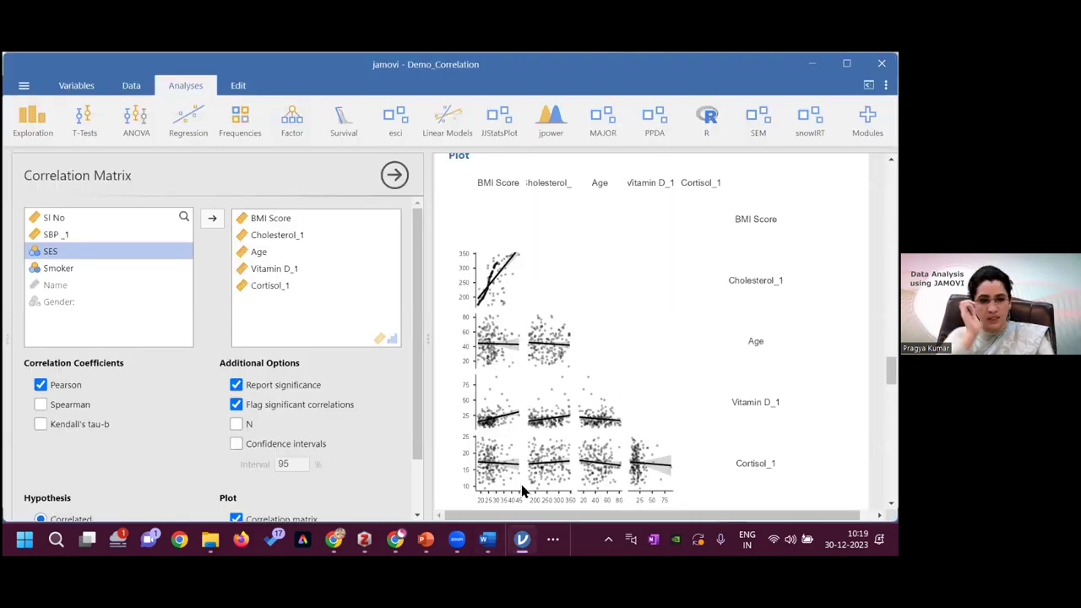
pyautogui.moveTo(891, 371); pyautogui.dragTo(891, 346)
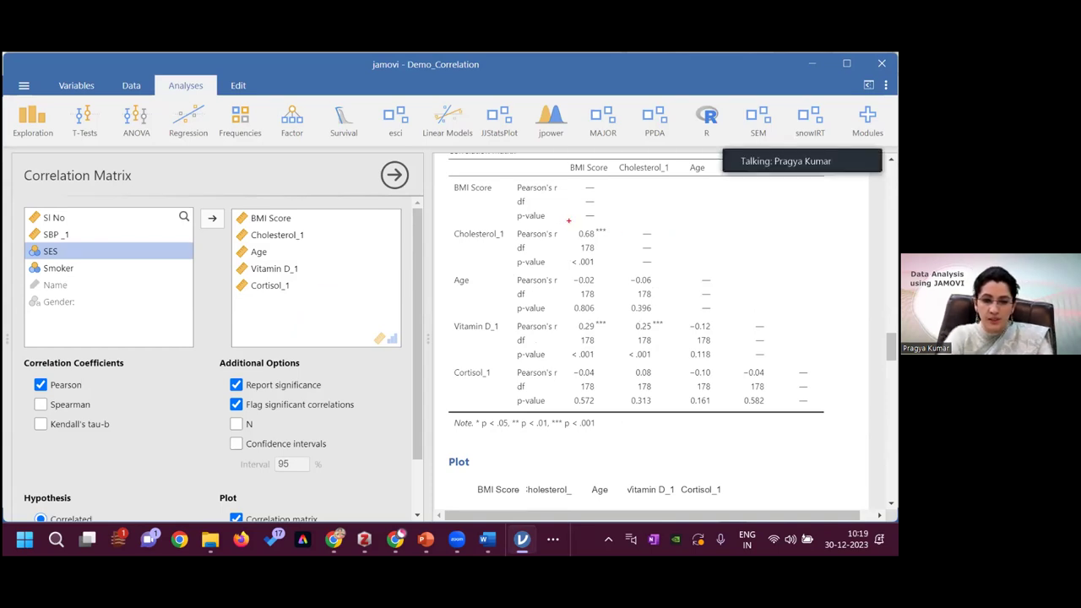
pyautogui.moveTo(568, 220); pyautogui.dragTo(608, 251)
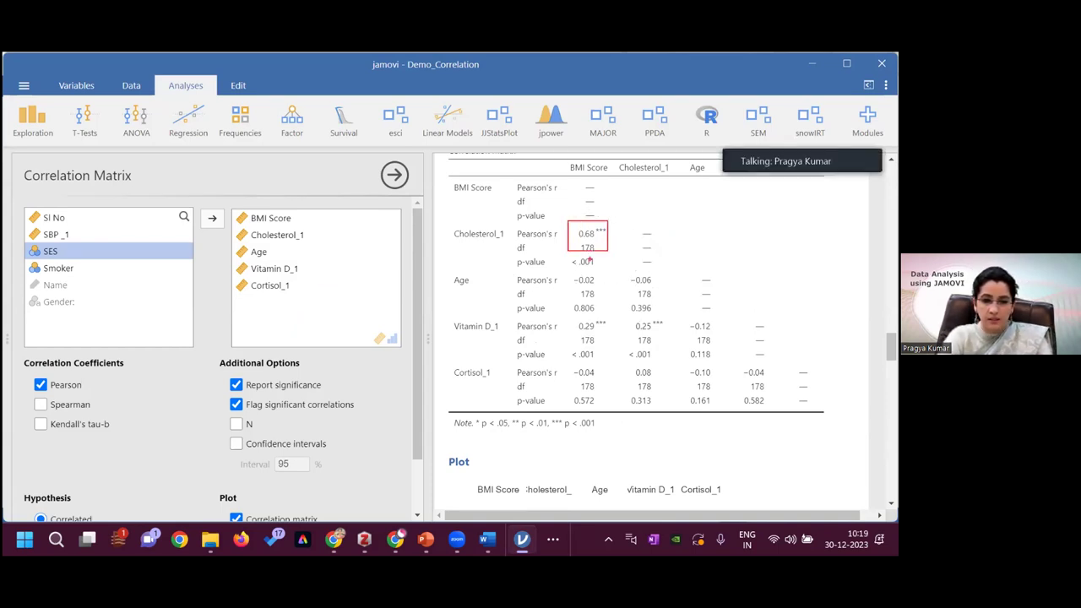
pyautogui.moveTo(568, 313)
pyautogui.mouseDown()
pyautogui.moveTo(608, 335)
pyautogui.moveTo(656, 326)
pyautogui.moveTo(678, 337)
pyautogui.mouseUp()
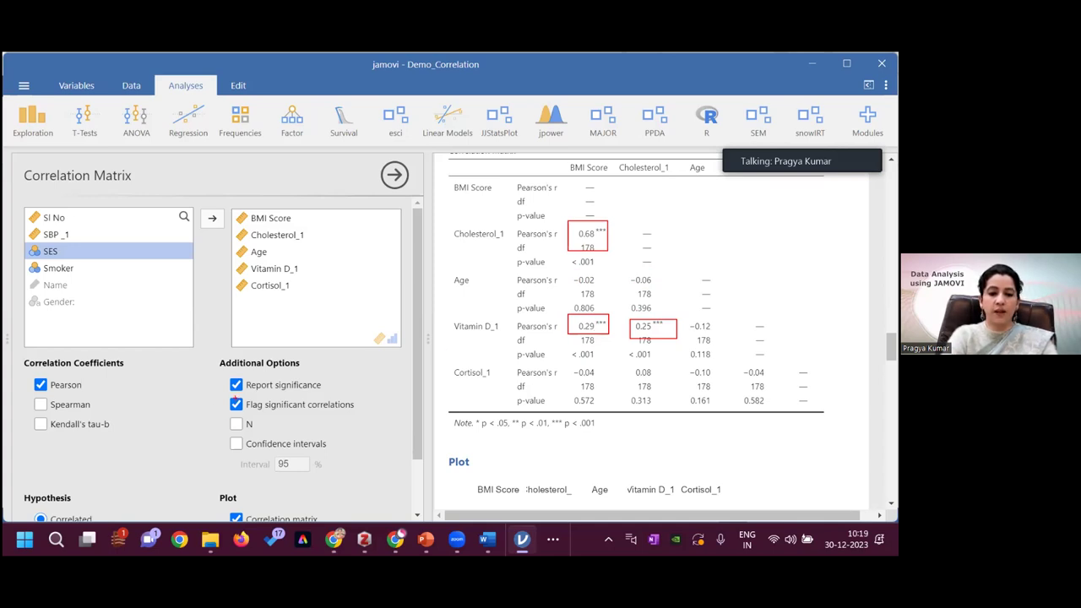
pyautogui.moveTo(222, 392)
pyautogui.mouseDown()
pyautogui.moveTo(287, 412)
pyautogui.moveTo(365, 415)
pyautogui.mouseUp()
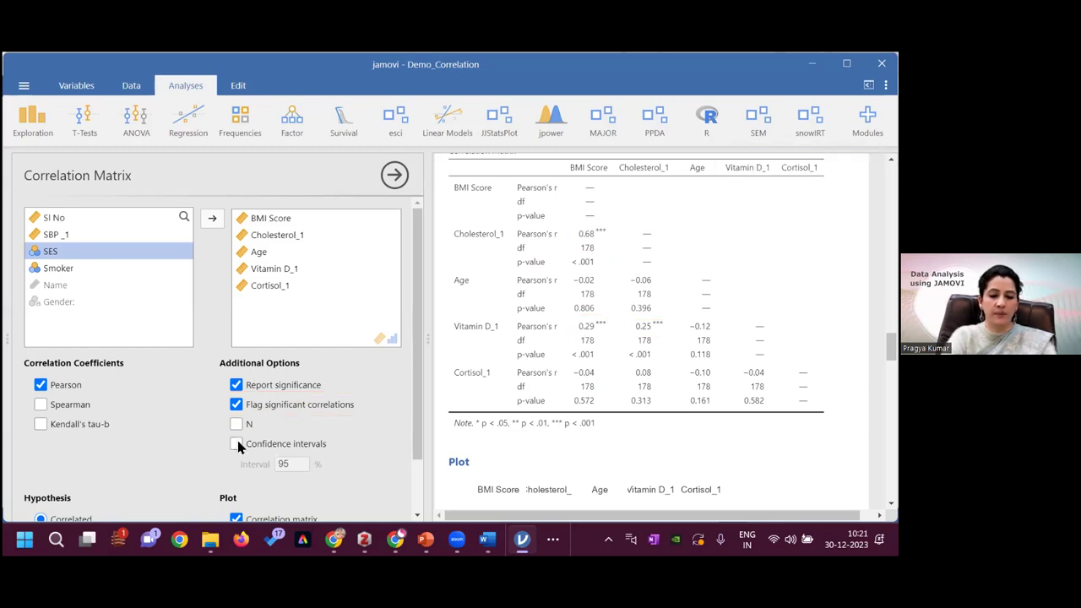
# Step: Add 95% confidence intervals to the correlation matrix, examine them and remove them again
pyautogui.click(237, 444)
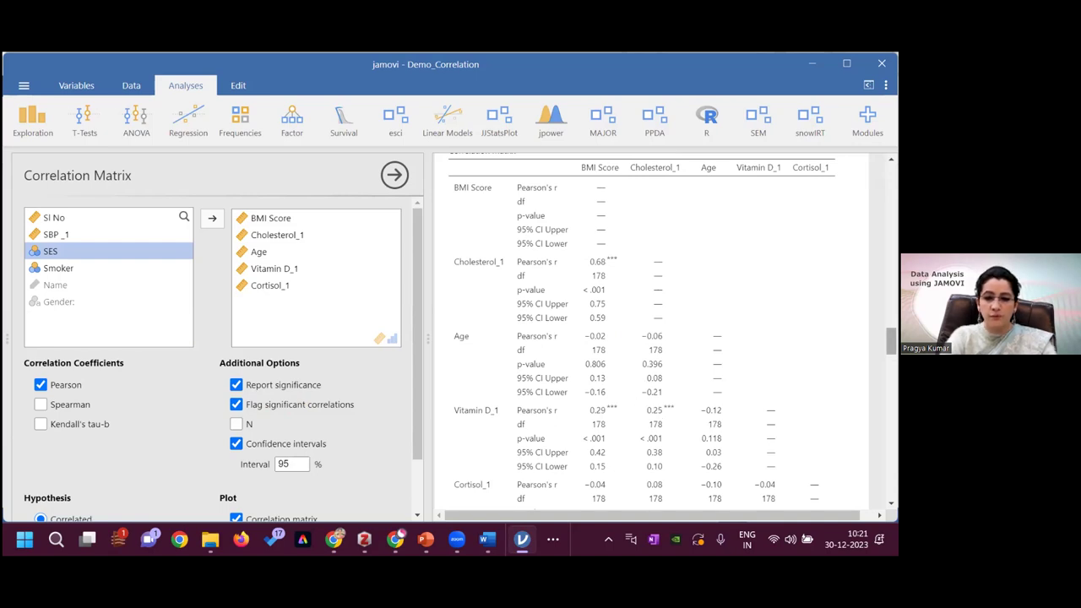
pyautogui.scroll(-2, 550, 377)
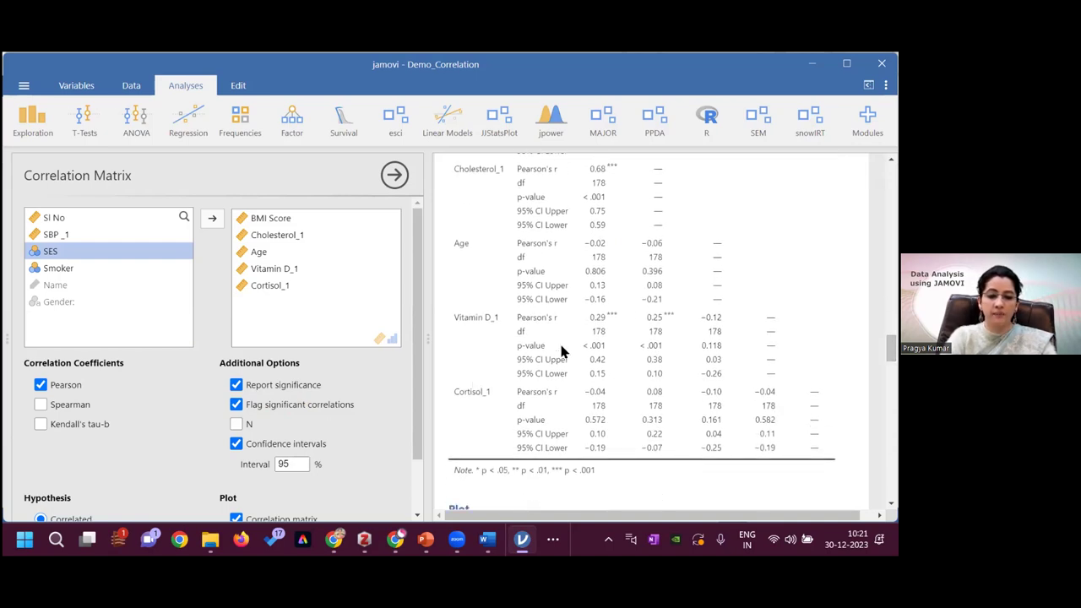
pyautogui.click(237, 445)
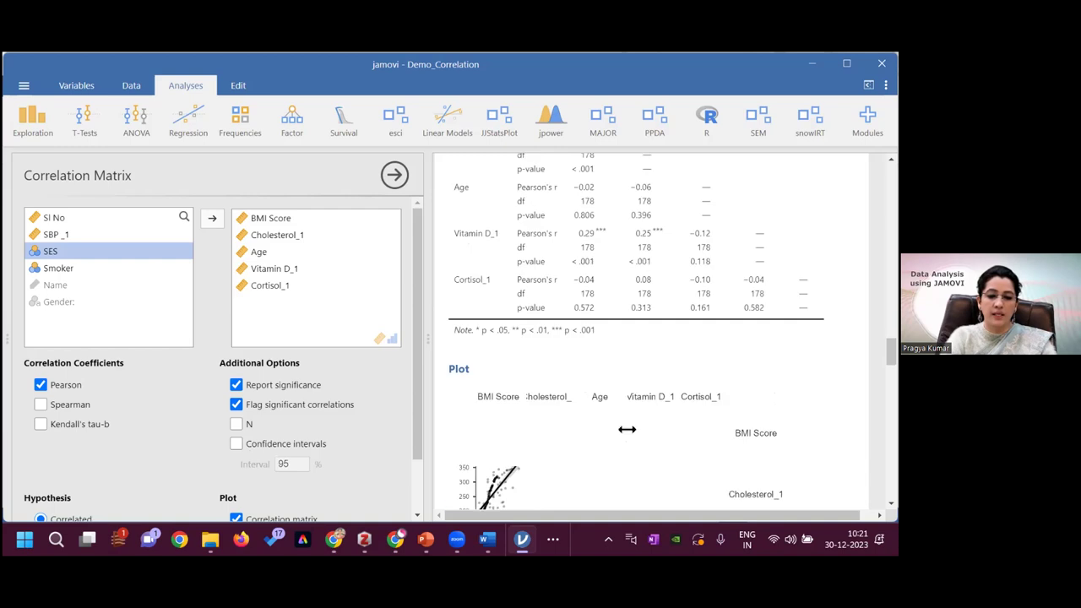
# Step: Examine the scatter plot matrix and the Hypothesis and Plot options of the Correlation Matrix analysis
pyautogui.scroll(-2, 659, 338)
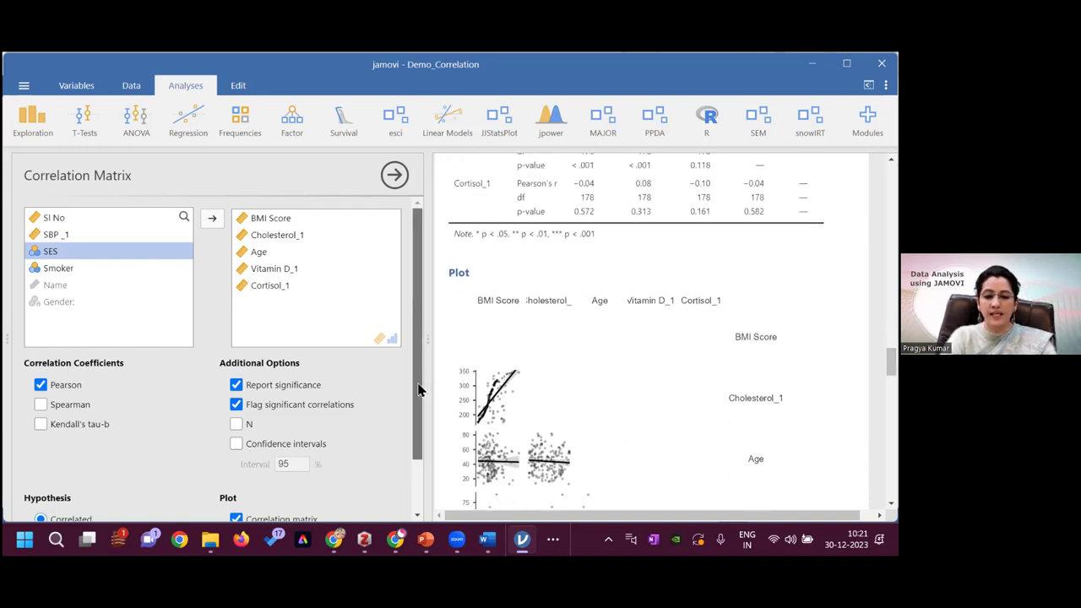
pyautogui.scroll(-1, 417, 405)
pyautogui.moveTo(417, 414); pyautogui.dragTo(418, 430)
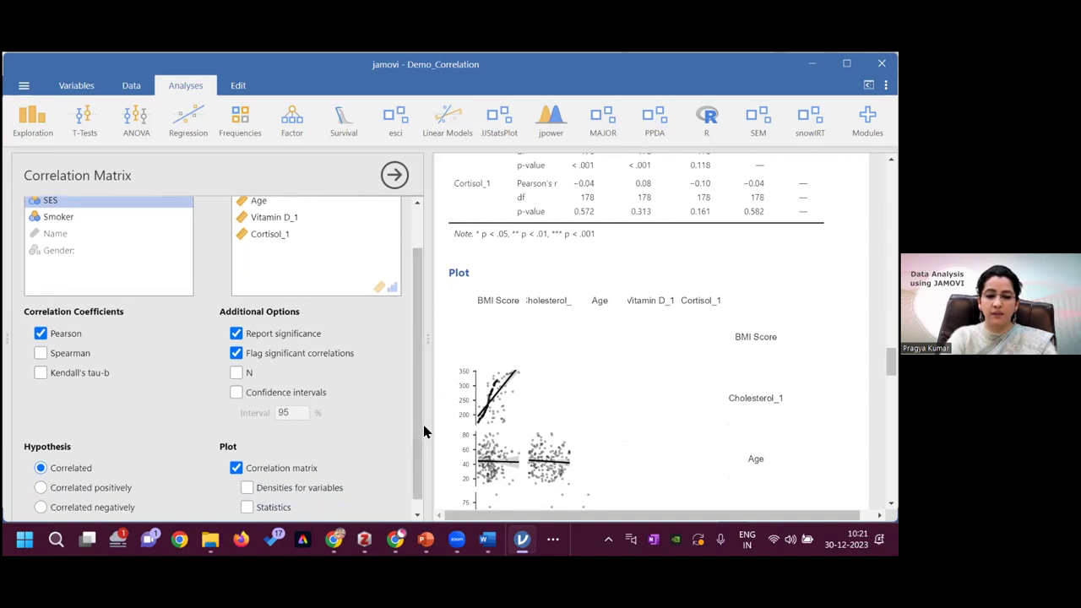